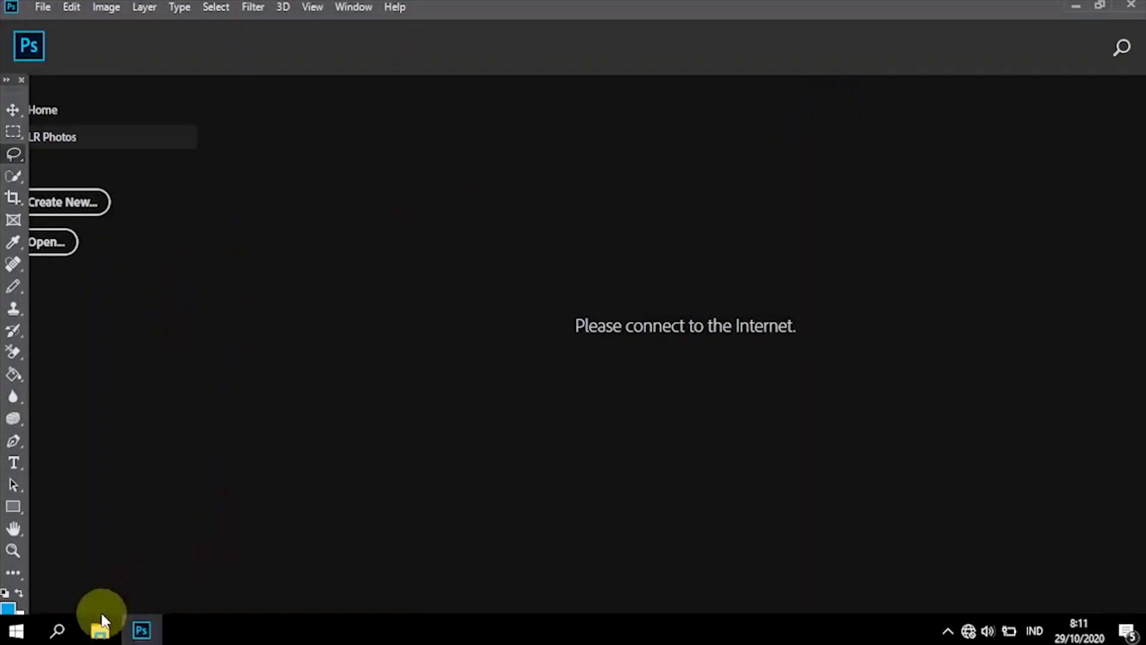
- Open the photo pexels-jermaine-ulinwa-3225889.jpg from the Downloads folder as a new document
{"action": "left_click", "coordinate": [98, 632]}
{"action": "left_click", "coordinate": [771, 391]}
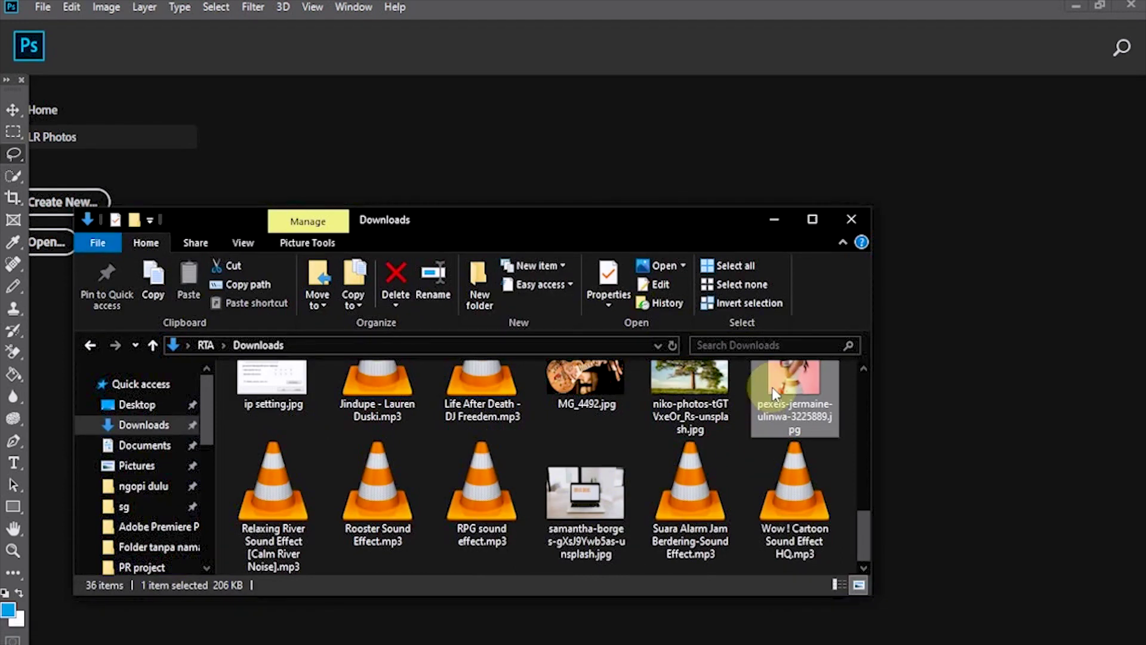
{"action": "left_click_drag", "start_coordinate": [711, 327], "coordinate": [543, 173]}
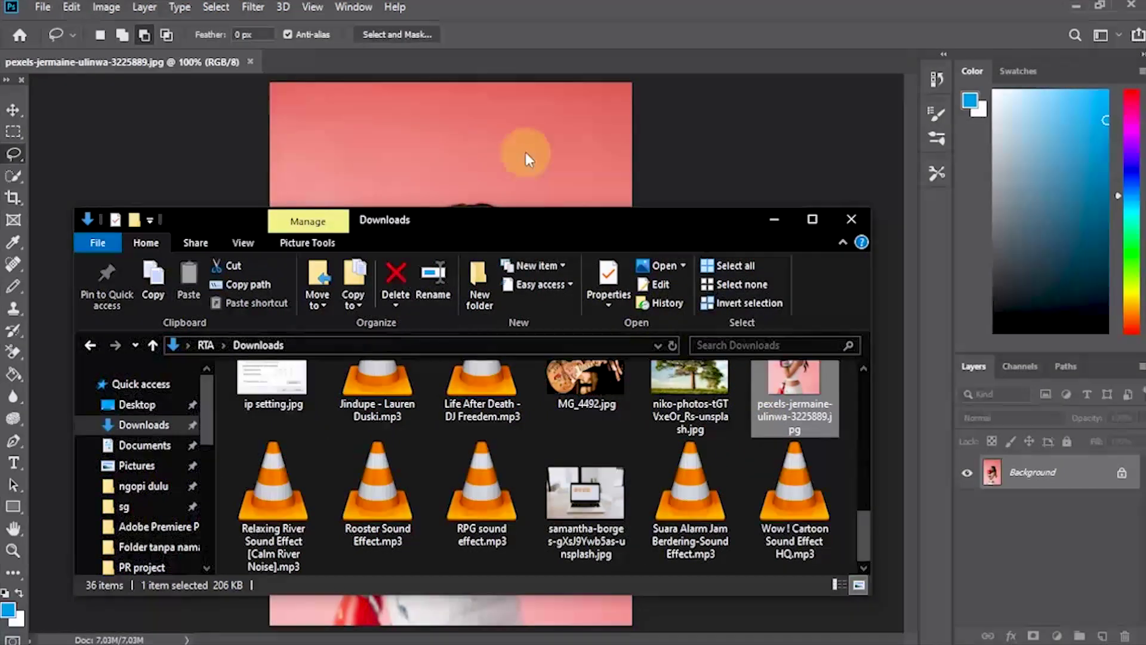
{"action": "left_click", "coordinate": [480, 52]}
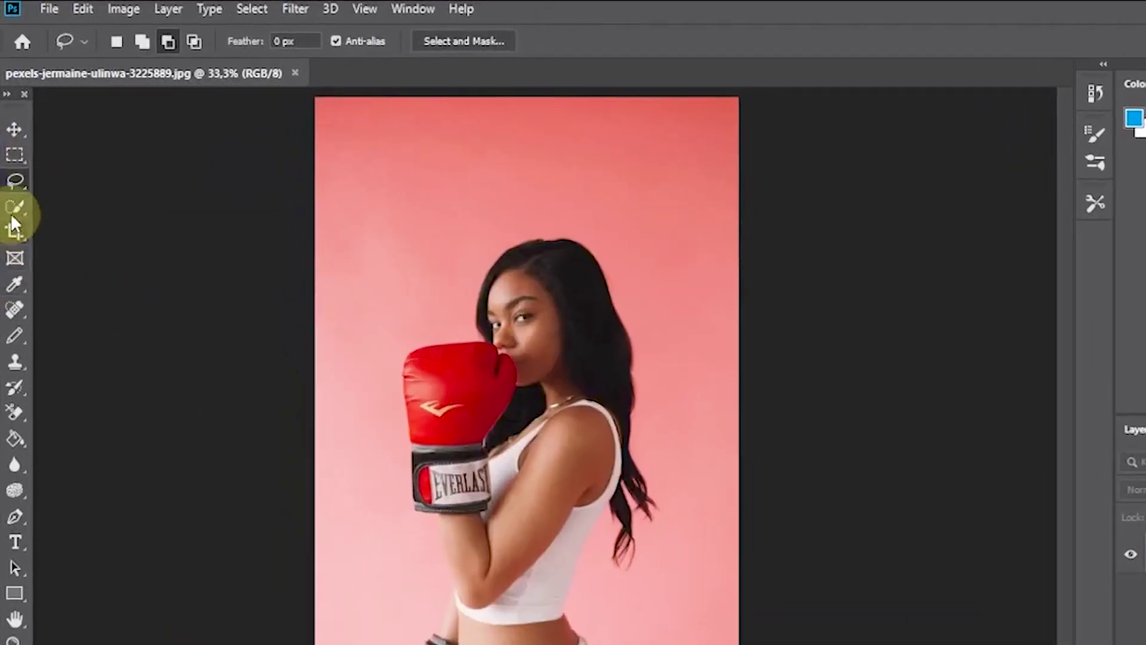
- Select the woman and both boxing gloves with the Quick Selection tool in add mode, using a 50 px brush
{"action": "left_click", "coordinate": [14, 208]}
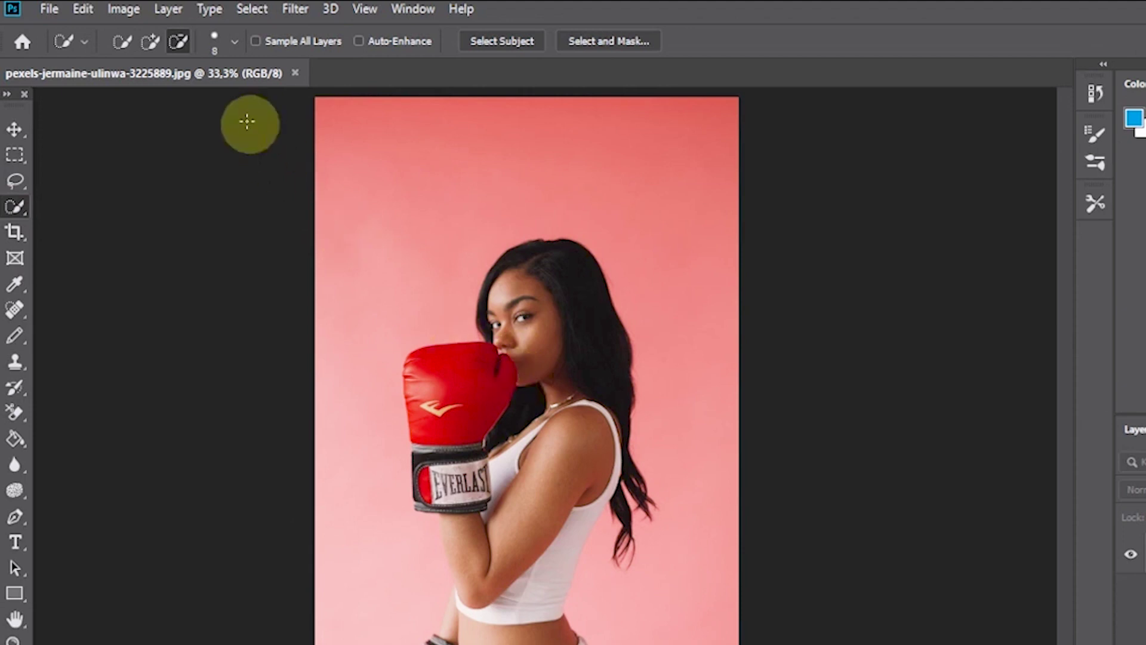
{"action": "left_click", "coordinate": [224, 47]}
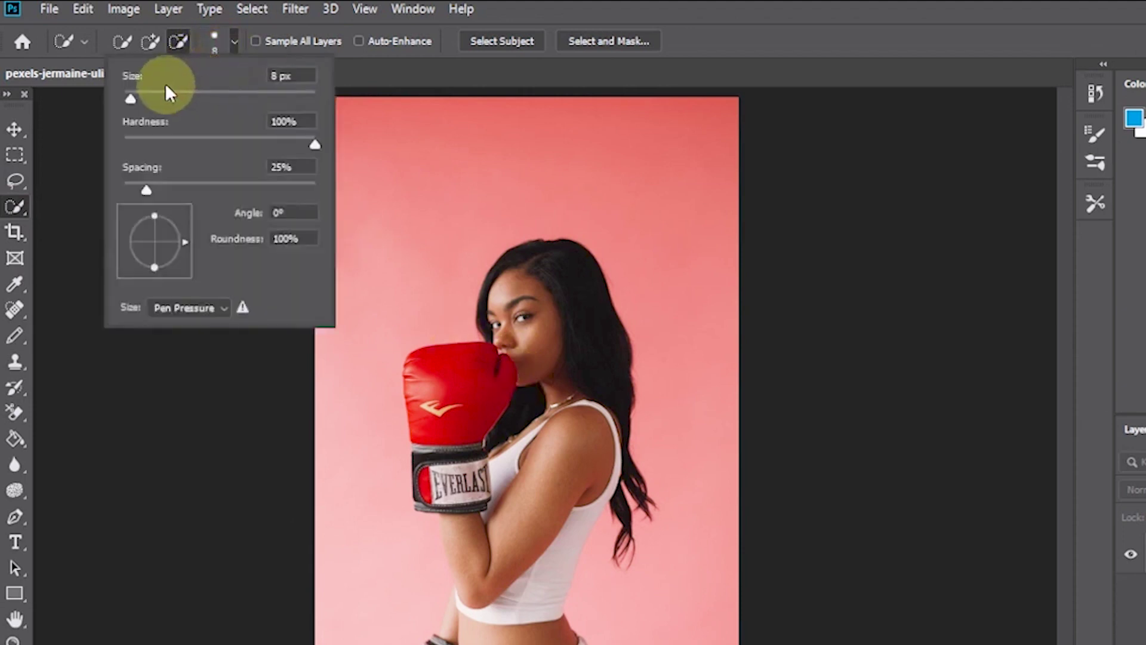
{"action": "left_click_drag", "start_coordinate": [170, 92], "coordinate": [172, 92]}
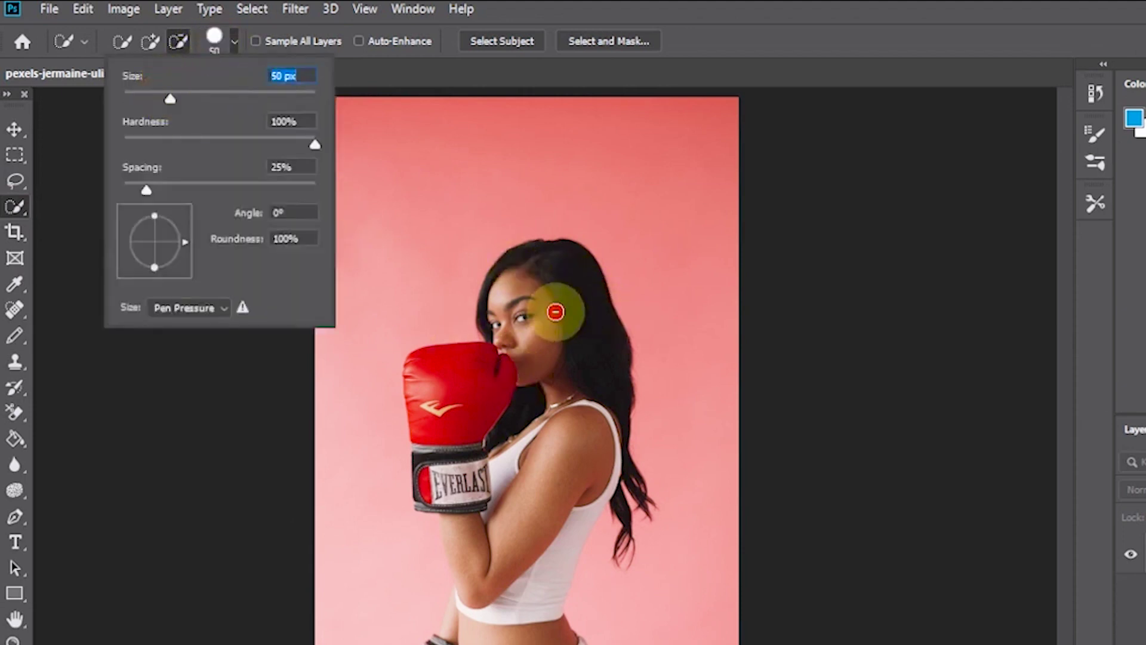
{"action": "left_click_drag", "start_coordinate": [558, 312], "coordinate": [544, 292]}
{"action": "left_click", "coordinate": [157, 38]}
{"action": "mouse_move", "coordinate": [504, 374]}
{"action": "left_mouse_down"}
{"action": "mouse_move", "coordinate": [451, 387]}
{"action": "mouse_move", "coordinate": [461, 478]}
{"action": "left_mouse_up"}
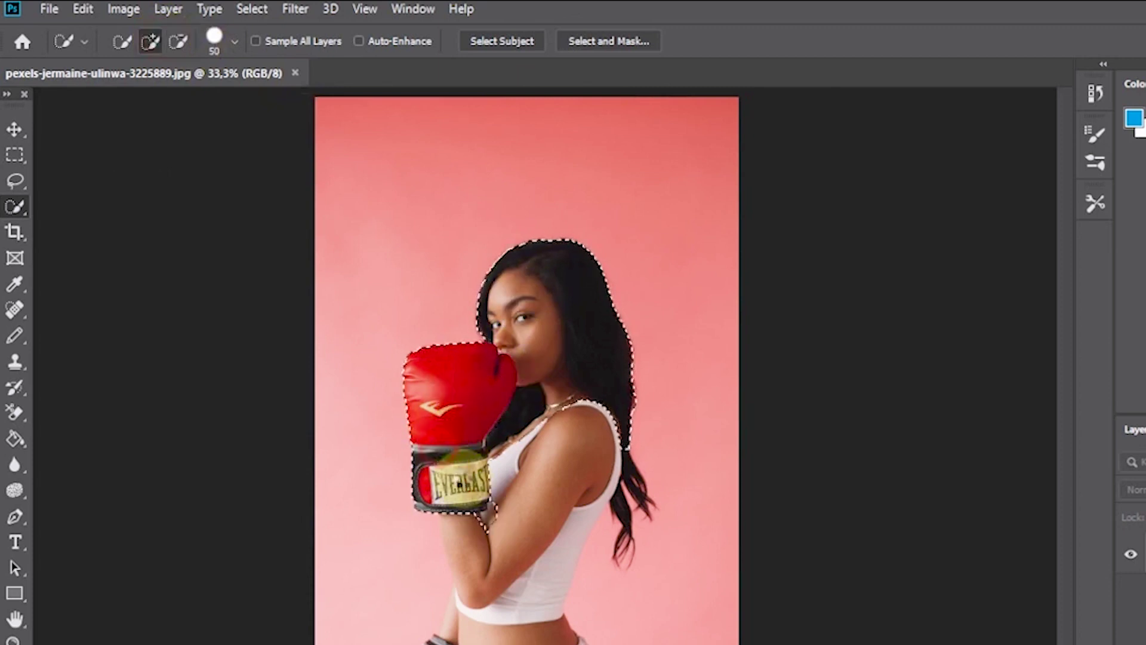
{"action": "mouse_move", "coordinate": [576, 407]}
{"action": "left_mouse_down"}
{"action": "mouse_move", "coordinate": [566, 454]}
{"action": "mouse_move", "coordinate": [608, 445]}
{"action": "mouse_move", "coordinate": [609, 402]}
{"action": "mouse_move", "coordinate": [512, 425]}
{"action": "mouse_move", "coordinate": [516, 542]}
{"action": "mouse_move", "coordinate": [533, 596]}
{"action": "mouse_move", "coordinate": [556, 572]}
{"action": "mouse_move", "coordinate": [581, 615]}
{"action": "left_mouse_up"}
{"action": "left_click_drag", "start_coordinate": [429, 589], "coordinate": [443, 545]}
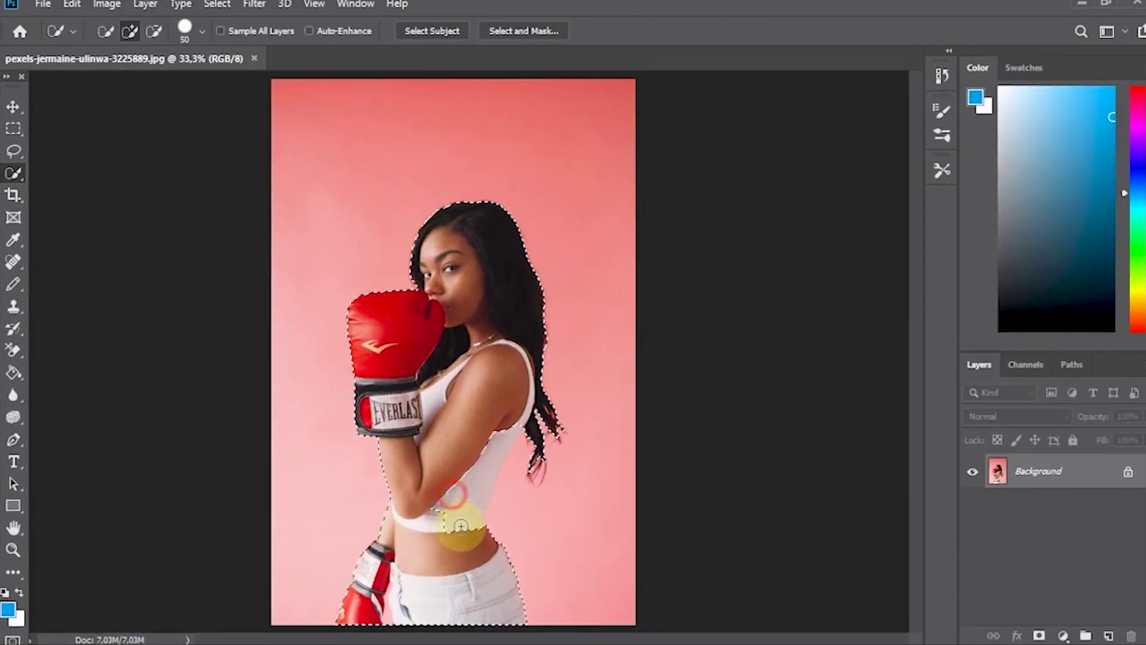
{"action": "left_click_drag", "start_coordinate": [523, 505], "coordinate": [526, 488]}
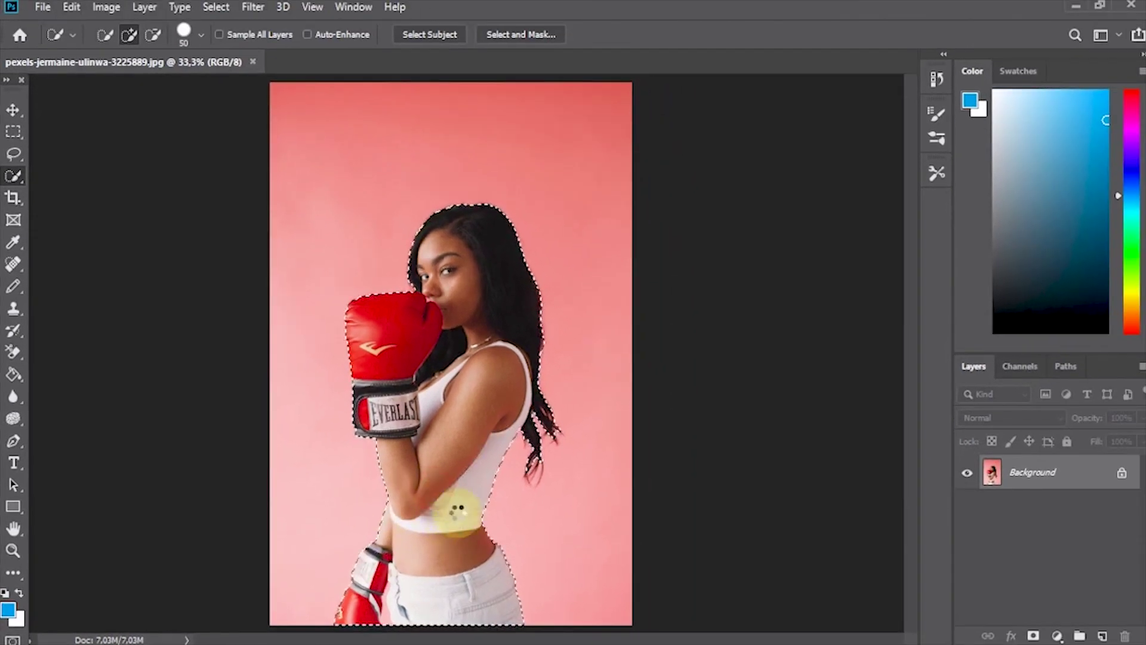
- Subtract the background gap between the lower glove and the jeans from the selection with a 9 px Quick Selection brush
{"action": "key", "text": "ctrl+plus"}
{"action": "key", "text": "ctrl+plus"}
{"action": "left_click_drag", "start_coordinate": [464, 518], "coordinate": [579, 389]}
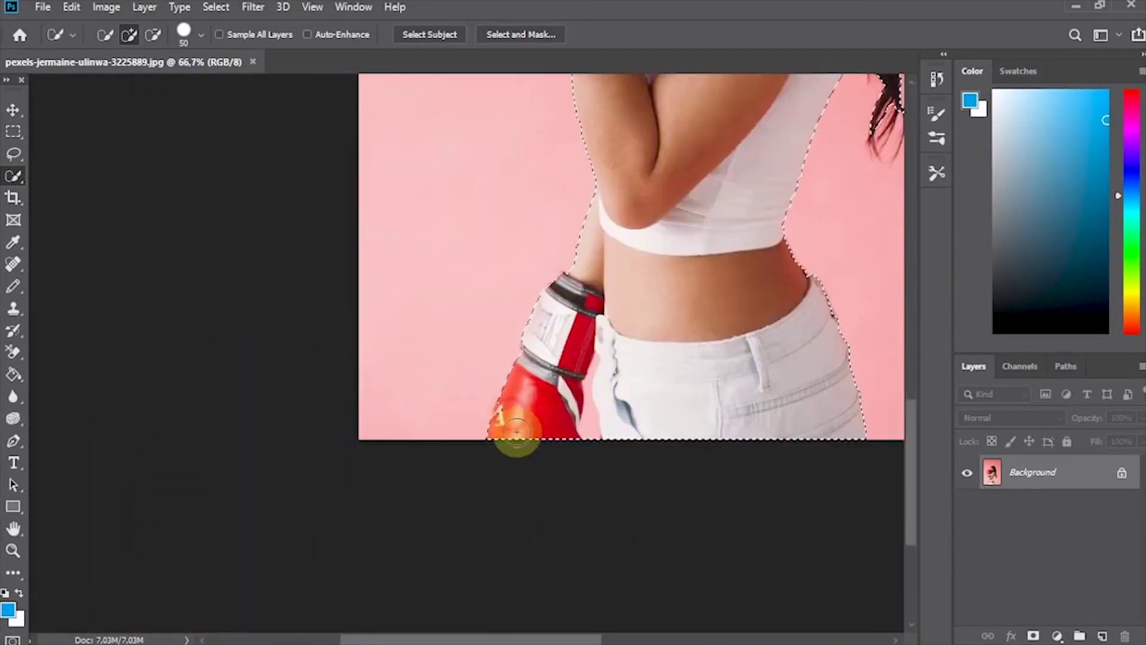
{"action": "left_click", "coordinate": [154, 35]}
{"action": "left_click", "coordinate": [201, 35]}
{"action": "left_click_drag", "start_coordinate": [145, 85], "coordinate": [113, 84]}
{"action": "left_click_drag", "start_coordinate": [591, 435], "coordinate": [589, 381]}
{"action": "scroll", "coordinate": [588, 380], "scroll_direction": "up", "scroll_amount": 3}
{"action": "scroll", "coordinate": [607, 422], "scroll_direction": "down", "scroll_amount": 2}
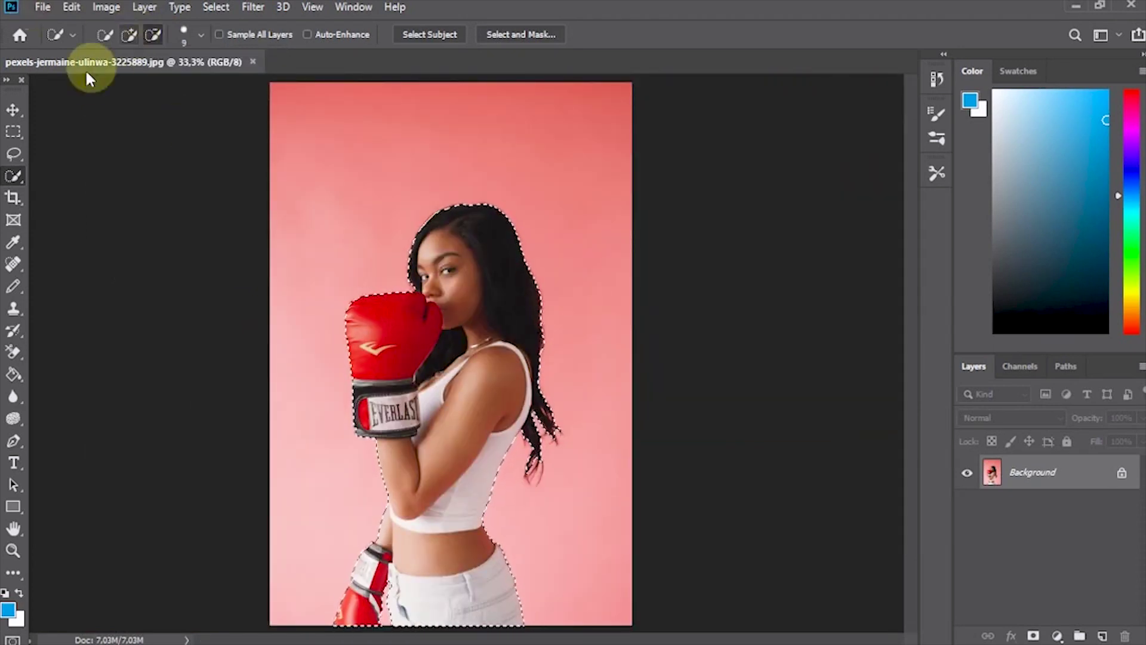
- Subtract the loose hair tips behind the woman's back from the selection with the Lasso tool
{"action": "left_click", "coordinate": [13, 154]}
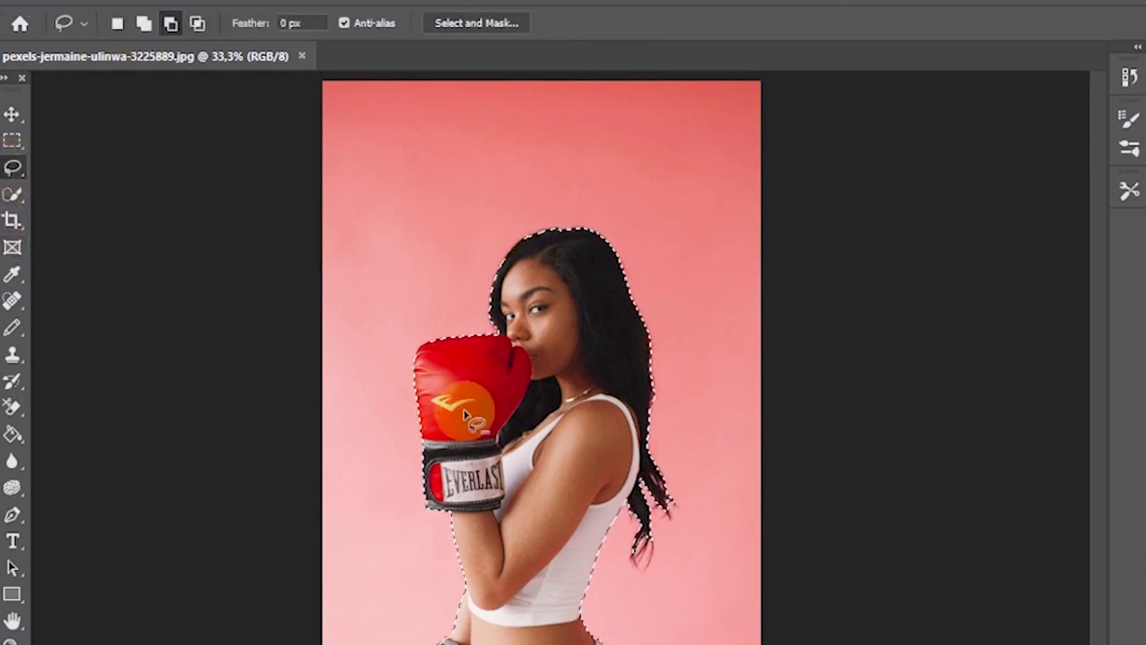
{"action": "key", "text": "shift"}
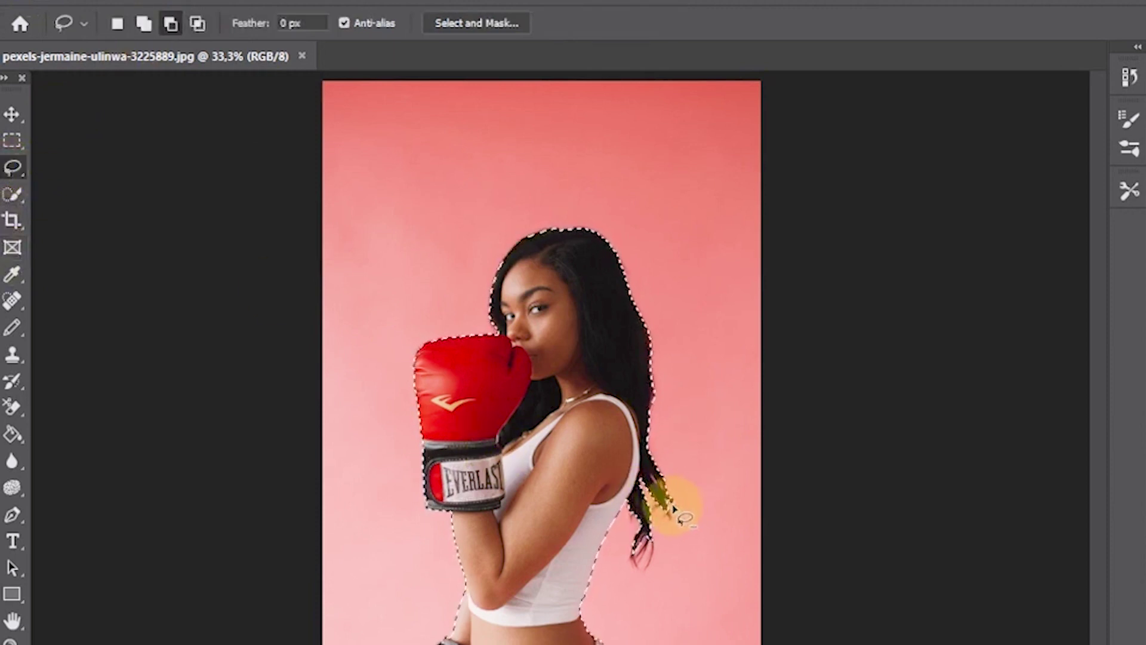
{"action": "mouse_move", "coordinate": [672, 508]}
{"action": "left_mouse_down"}
{"action": "mouse_move", "coordinate": [660, 478]}
{"action": "mouse_move", "coordinate": [656, 488]}
{"action": "left_mouse_up"}
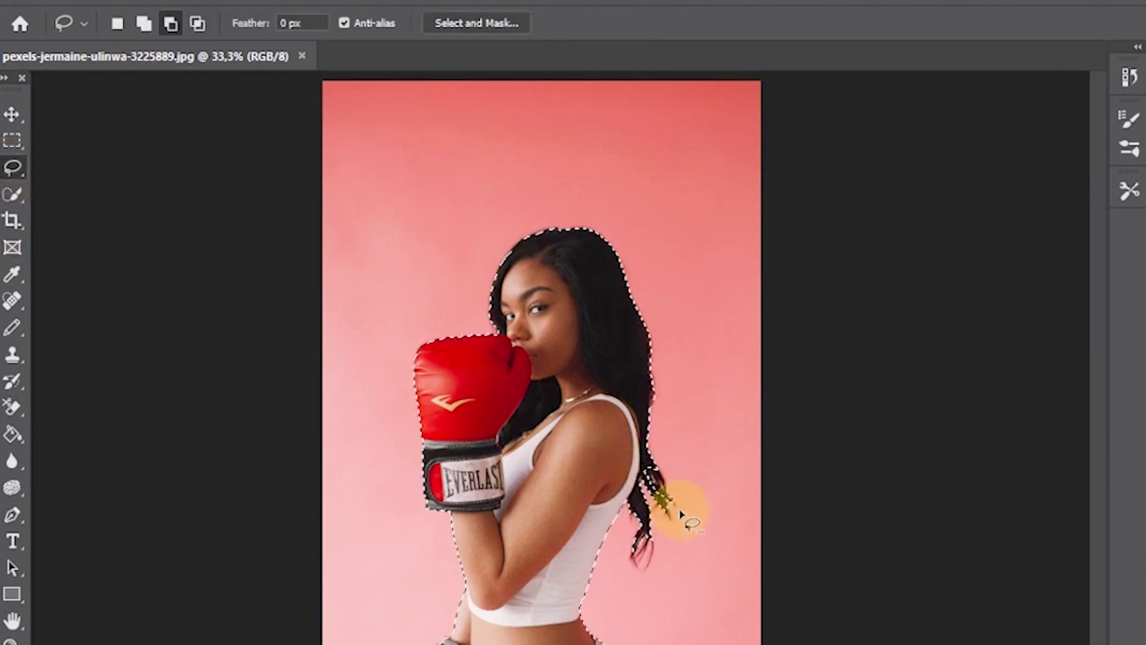
{"action": "key", "text": "ctrl+plus"}
{"action": "key", "text": "ctrl+plus"}
{"action": "mouse_move", "coordinate": [823, 642]}
{"action": "left_mouse_down"}
{"action": "mouse_move", "coordinate": [721, 387]}
{"action": "mouse_move", "coordinate": [716, 410]}
{"action": "mouse_move", "coordinate": [725, 384]}
{"action": "mouse_move", "coordinate": [737, 435]}
{"action": "left_mouse_up"}
{"action": "scroll", "coordinate": [811, 502], "scroll_direction": "up", "scroll_amount": 2}
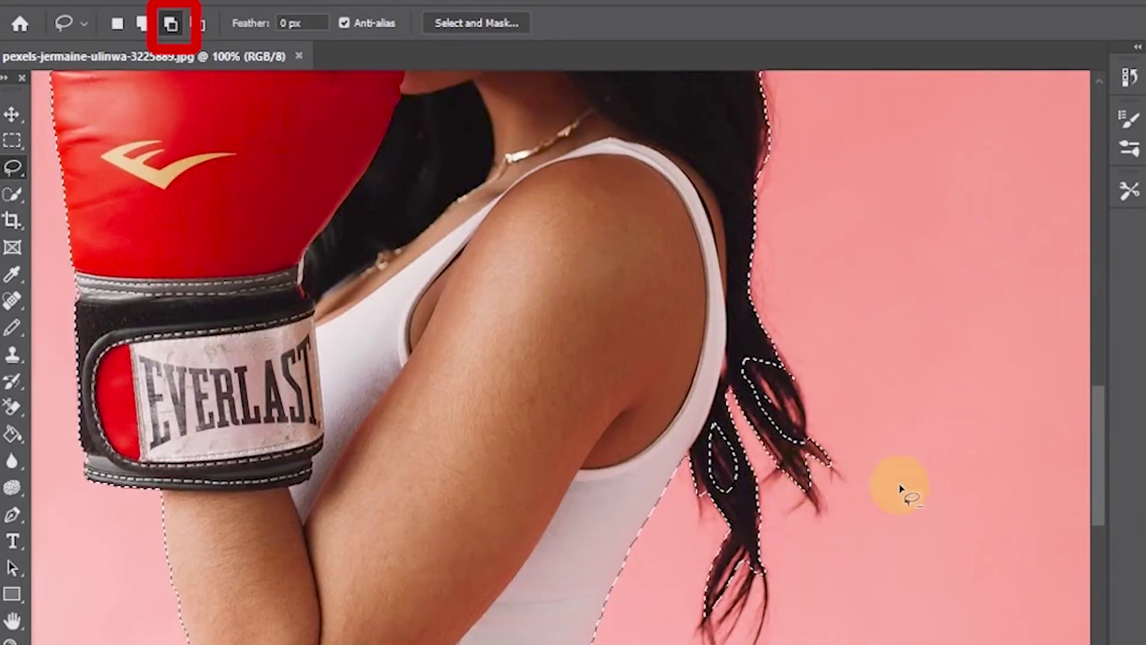
{"action": "mouse_move", "coordinate": [824, 404]}
{"action": "left_mouse_down"}
{"action": "mouse_move", "coordinate": [758, 431]}
{"action": "mouse_move", "coordinate": [831, 508]}
{"action": "mouse_move", "coordinate": [840, 467]}
{"action": "mouse_move", "coordinate": [823, 512]}
{"action": "left_mouse_up"}
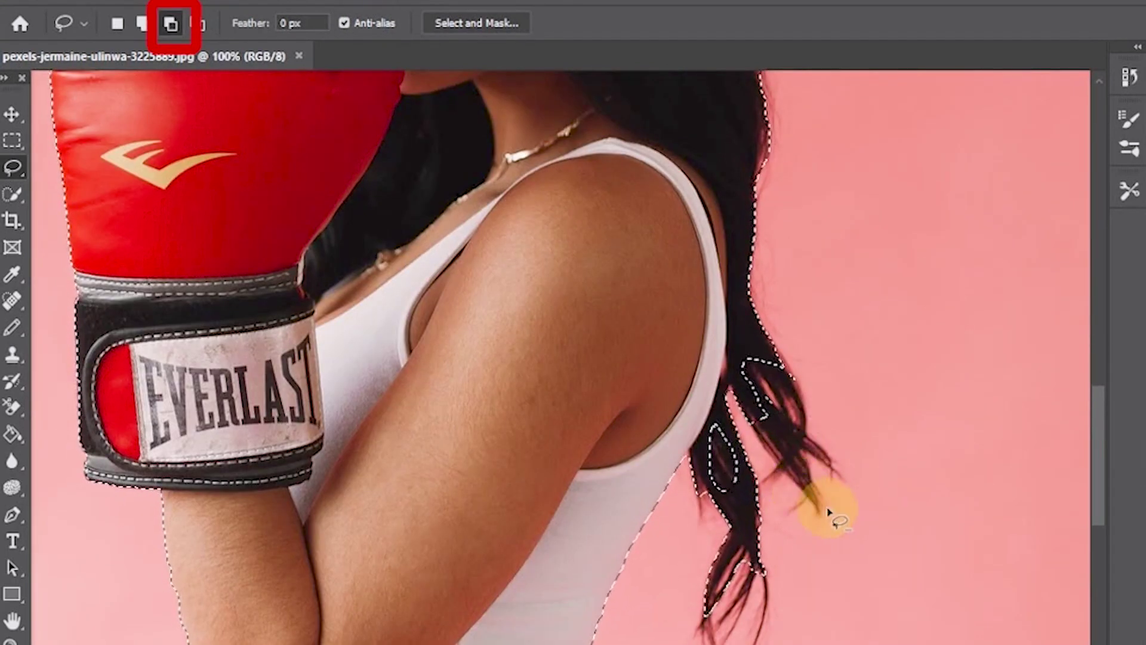
{"action": "mouse_move", "coordinate": [685, 550]}
{"action": "left_mouse_down"}
{"action": "mouse_move", "coordinate": [761, 635]}
{"action": "mouse_move", "coordinate": [768, 544]}
{"action": "mouse_move", "coordinate": [699, 513]}
{"action": "mouse_move", "coordinate": [714, 568]}
{"action": "left_mouse_up"}
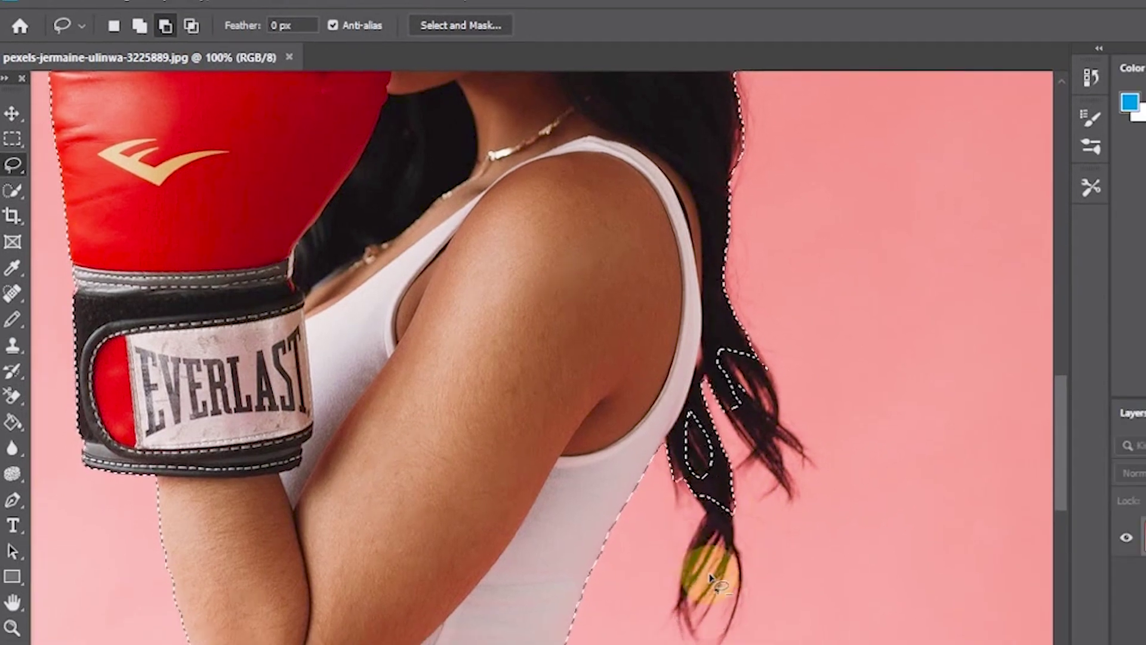
{"action": "left_click_drag", "start_coordinate": [744, 503], "coordinate": [794, 581]}
{"action": "scroll", "coordinate": [783, 577], "scroll_direction": "up", "scroll_amount": 1}
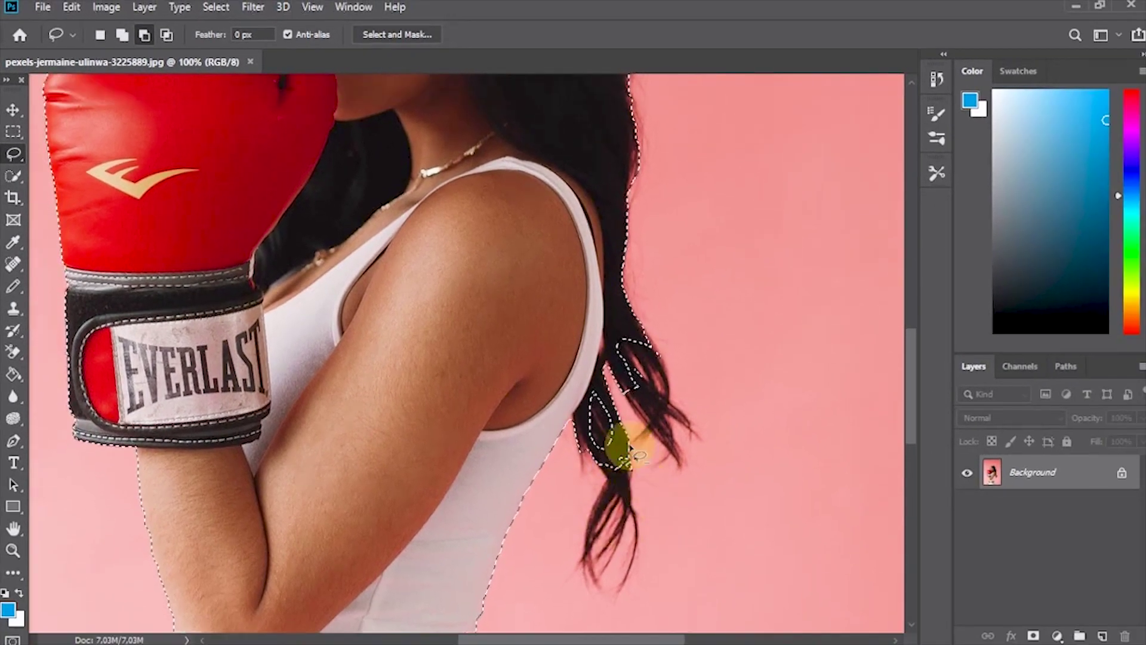
- Subtract the uneven hair edges along the back and in front of the face from the selection with the Lasso tool
{"action": "scroll", "coordinate": [660, 241], "scroll_direction": "up", "scroll_amount": 3}
{"action": "mouse_move", "coordinate": [639, 245]}
{"action": "left_mouse_down"}
{"action": "mouse_move", "coordinate": [639, 347]}
{"action": "mouse_move", "coordinate": [647, 283]}
{"action": "mouse_move", "coordinate": [675, 344]}
{"action": "mouse_move", "coordinate": [625, 317]}
{"action": "left_mouse_up"}
{"action": "scroll", "coordinate": [218, 163], "scroll_direction": "up", "scroll_amount": 1}
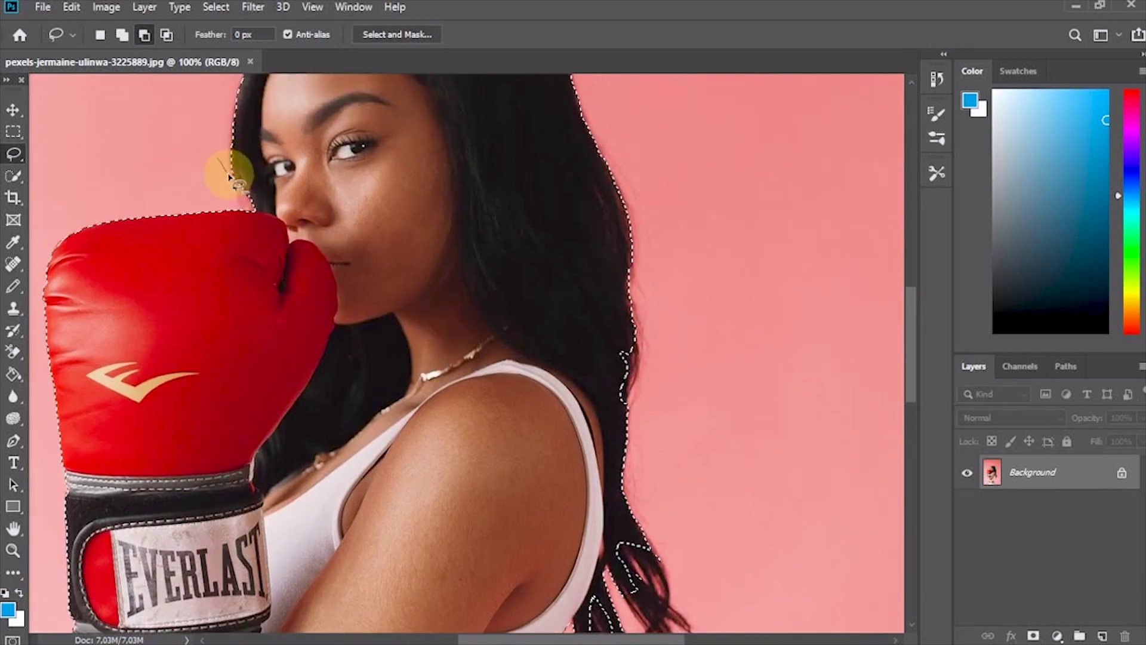
{"action": "mouse_move", "coordinate": [212, 166]}
{"action": "left_mouse_down"}
{"action": "mouse_move", "coordinate": [251, 199]}
{"action": "mouse_move", "coordinate": [217, 158]}
{"action": "mouse_move", "coordinate": [248, 179]}
{"action": "left_mouse_up"}
{"action": "scroll", "coordinate": [343, 265], "scroll_direction": "up", "scroll_amount": 1}
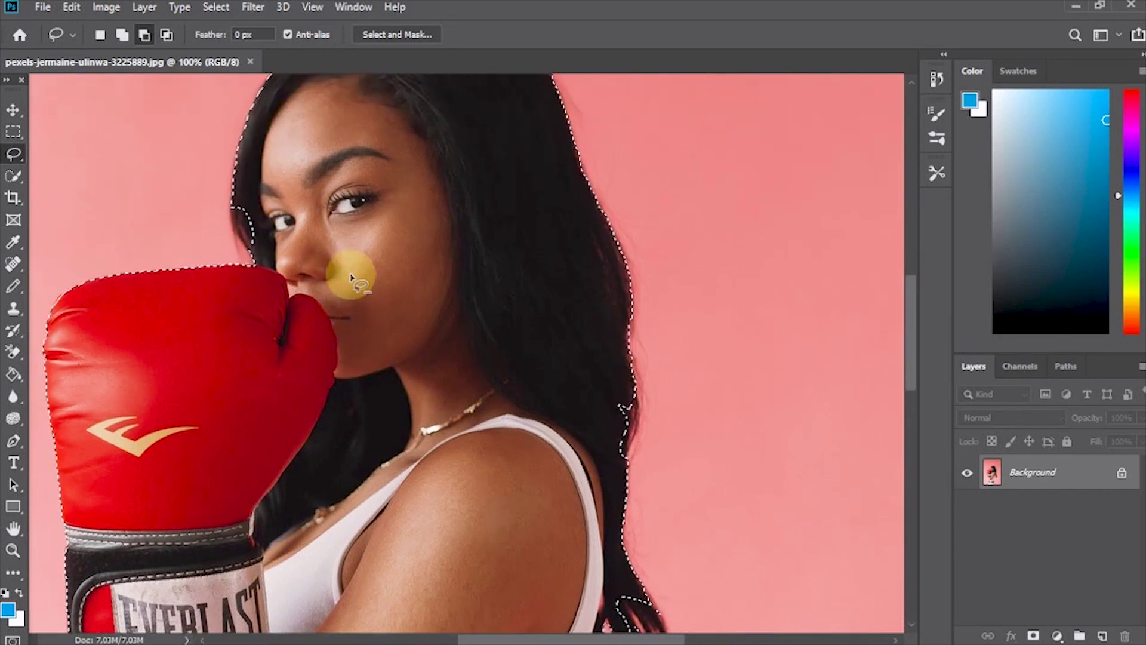
- Open the Refine Edge dialog for the selection and set its view mode to On Layers
{"action": "key", "text": "ctrl+minus"}
{"action": "key", "text": "ctrl+minus"}
{"action": "scroll", "coordinate": [570, 412], "scroll_direction": "down", "scroll_amount": 2}
{"action": "scroll", "coordinate": [545, 454], "scroll_direction": "down", "scroll_amount": 2}
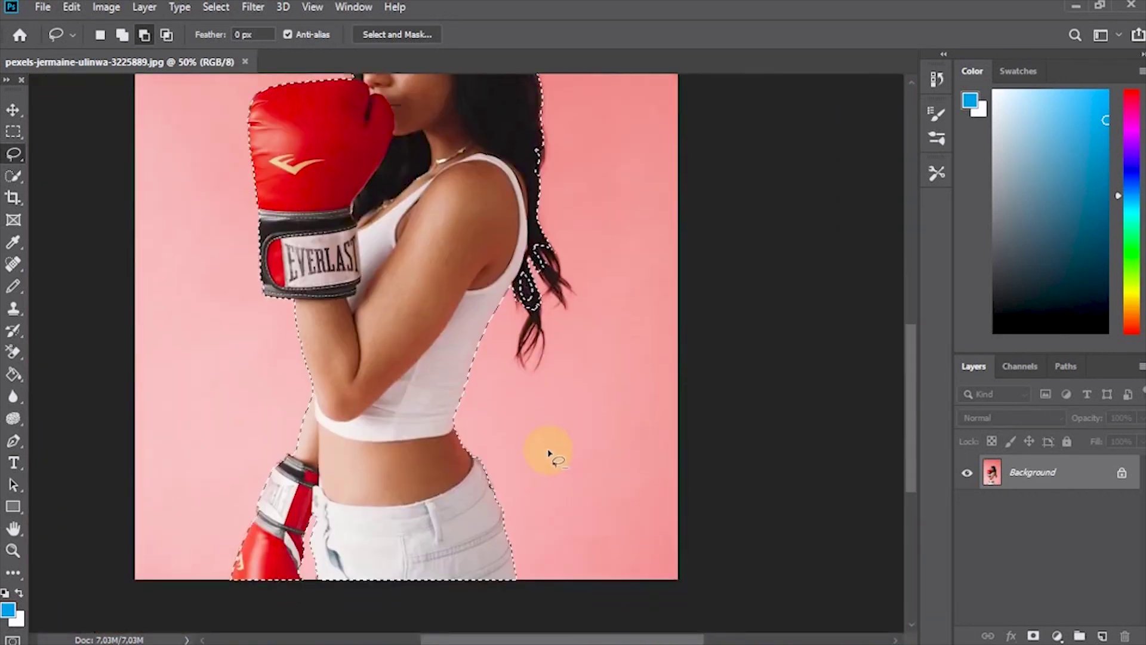
{"action": "scroll", "coordinate": [525, 439], "scroll_direction": "up", "scroll_amount": 2}
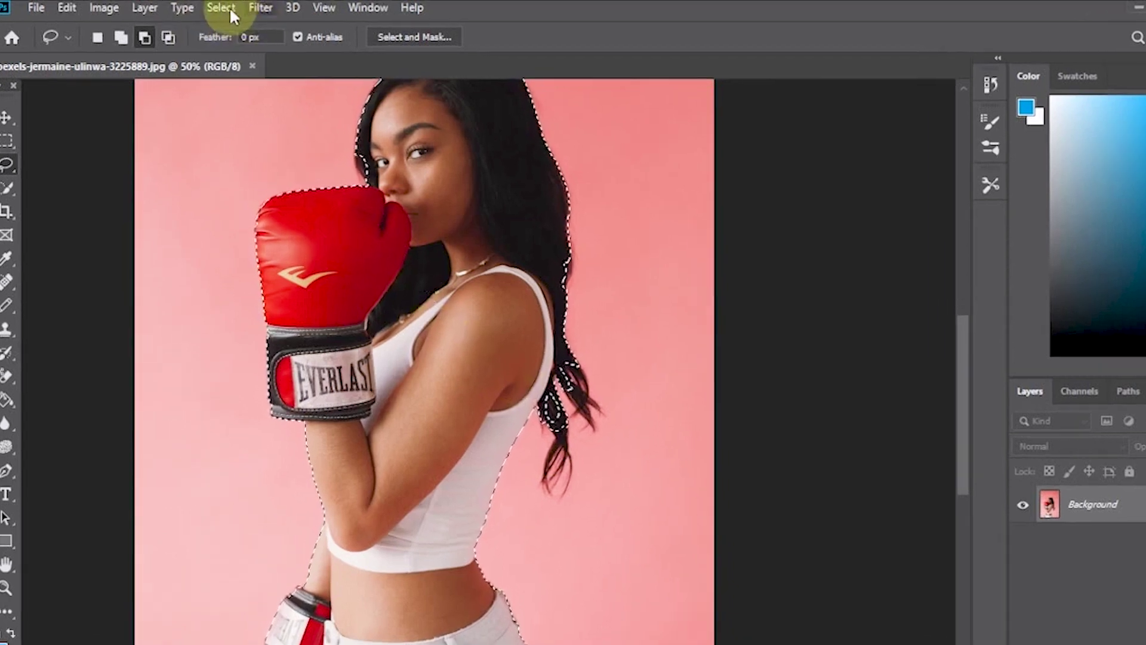
{"action": "left_click", "coordinate": [218, 7]}
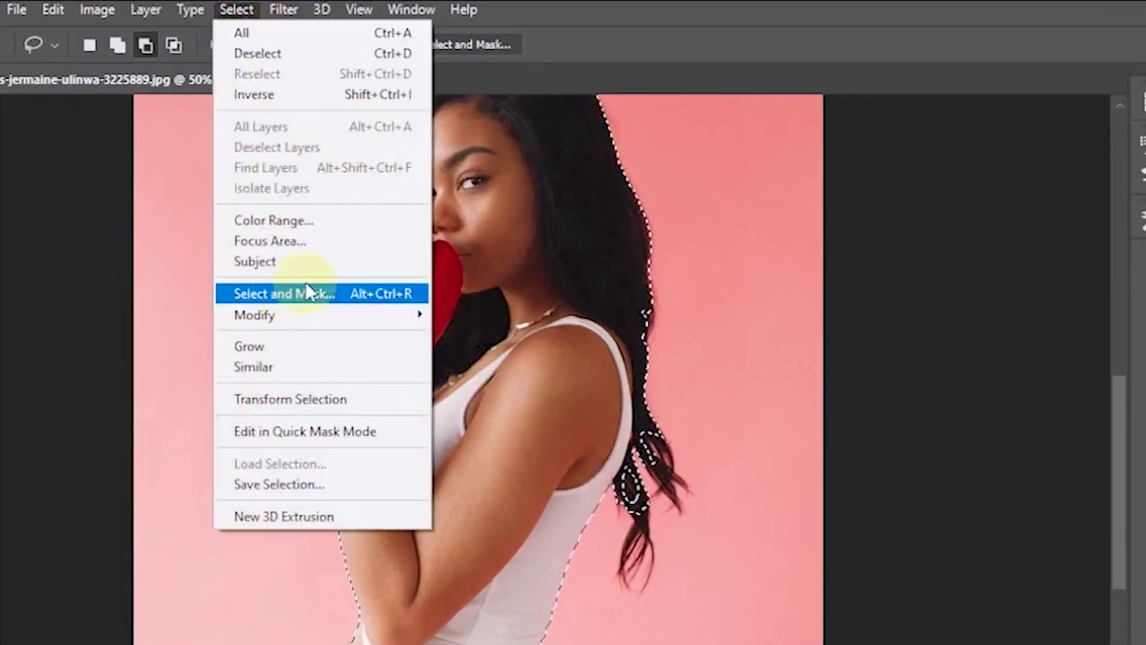
{"action": "left_click", "coordinate": [294, 293]}
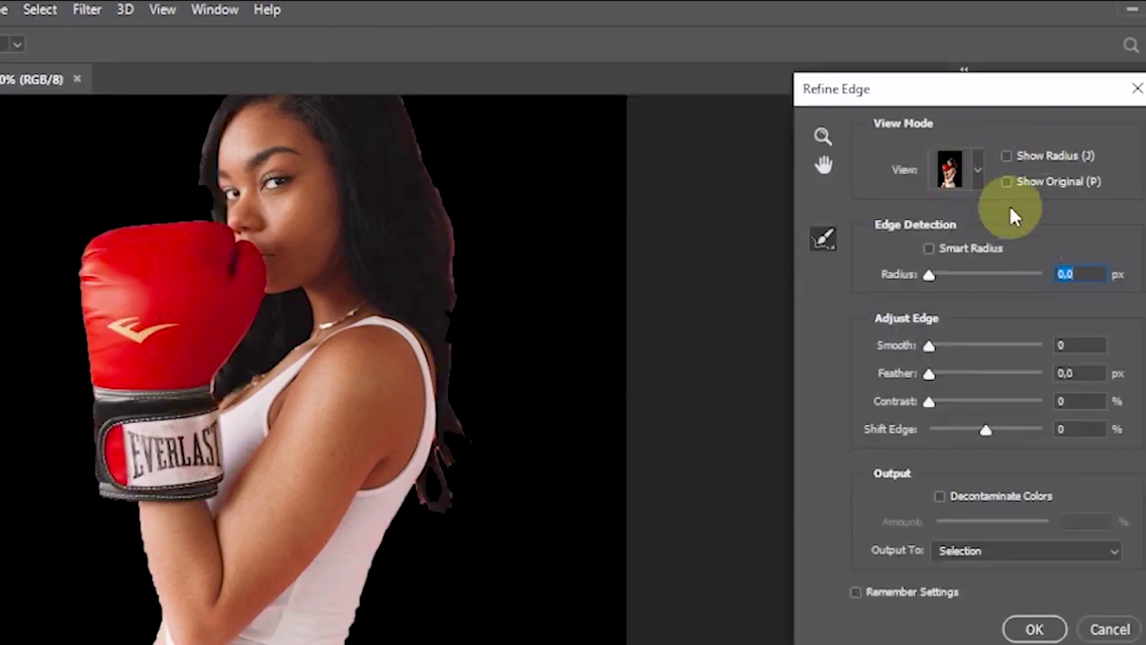
{"action": "left_click", "coordinate": [977, 169]}
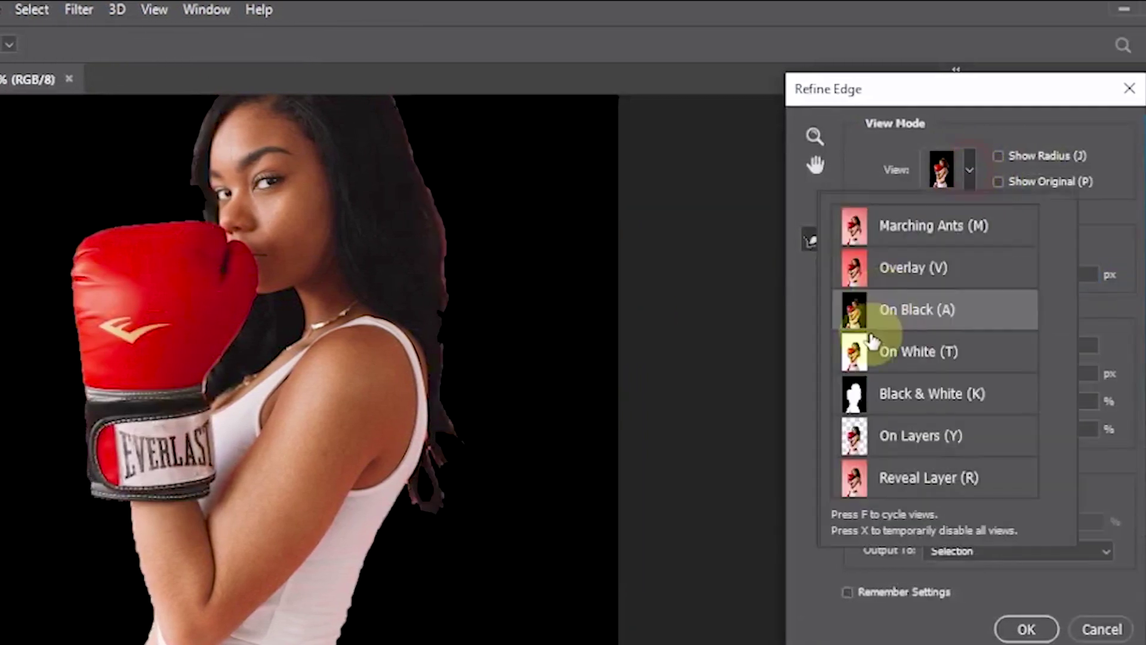
{"action": "left_click", "coordinate": [931, 439]}
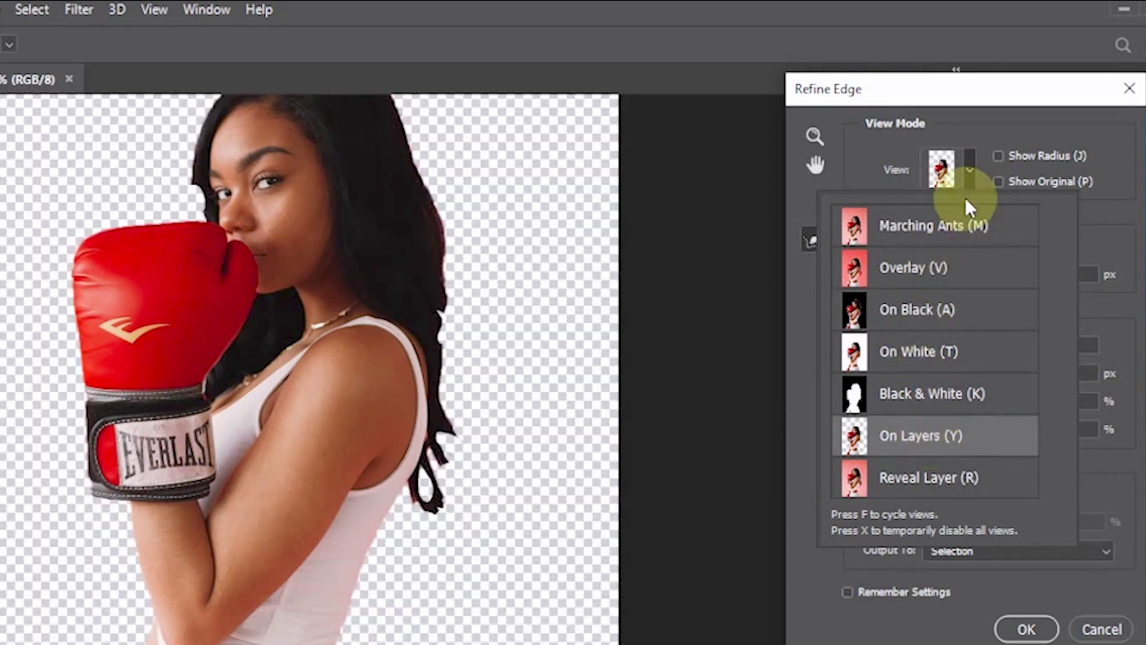
{"action": "left_click", "coordinate": [951, 123]}
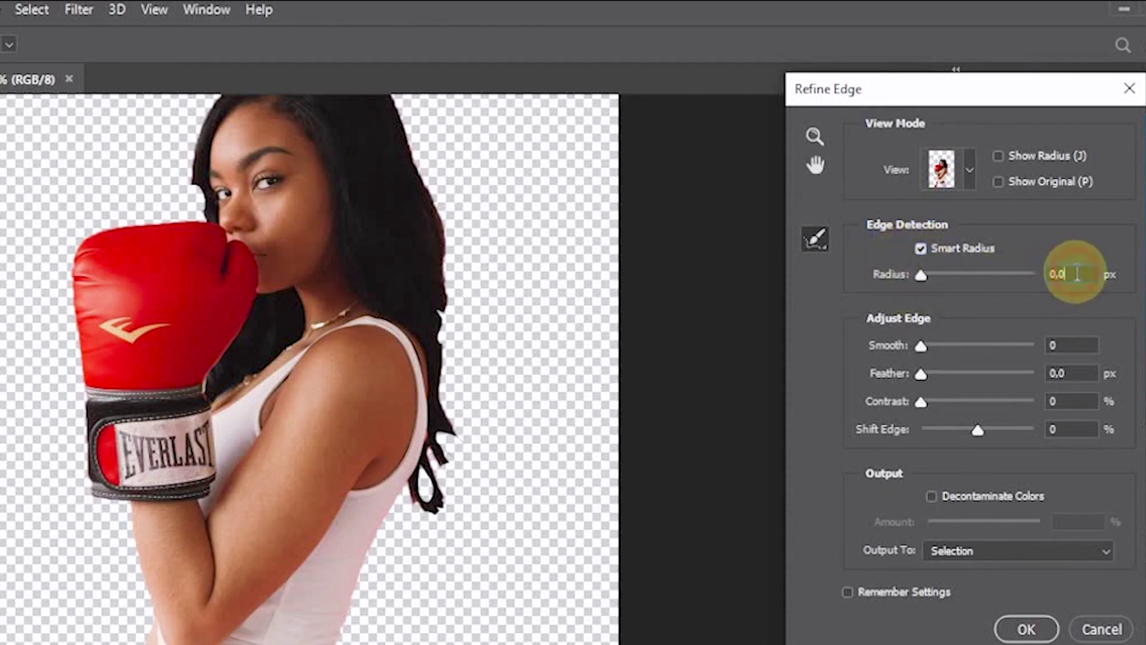
- Enable Smart Radius with a radius of 80 px and check the edge detection area with Show Radius
{"action": "left_click_drag", "start_coordinate": [1077, 274], "coordinate": [1003, 274]}
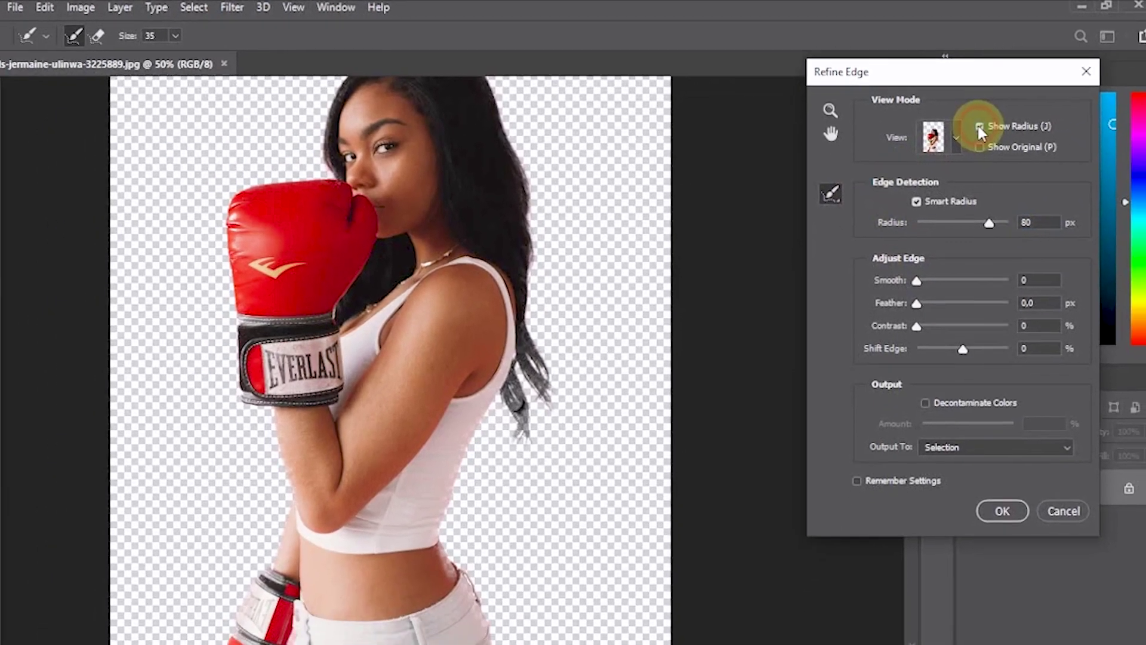
{"action": "left_click", "coordinate": [998, 156]}
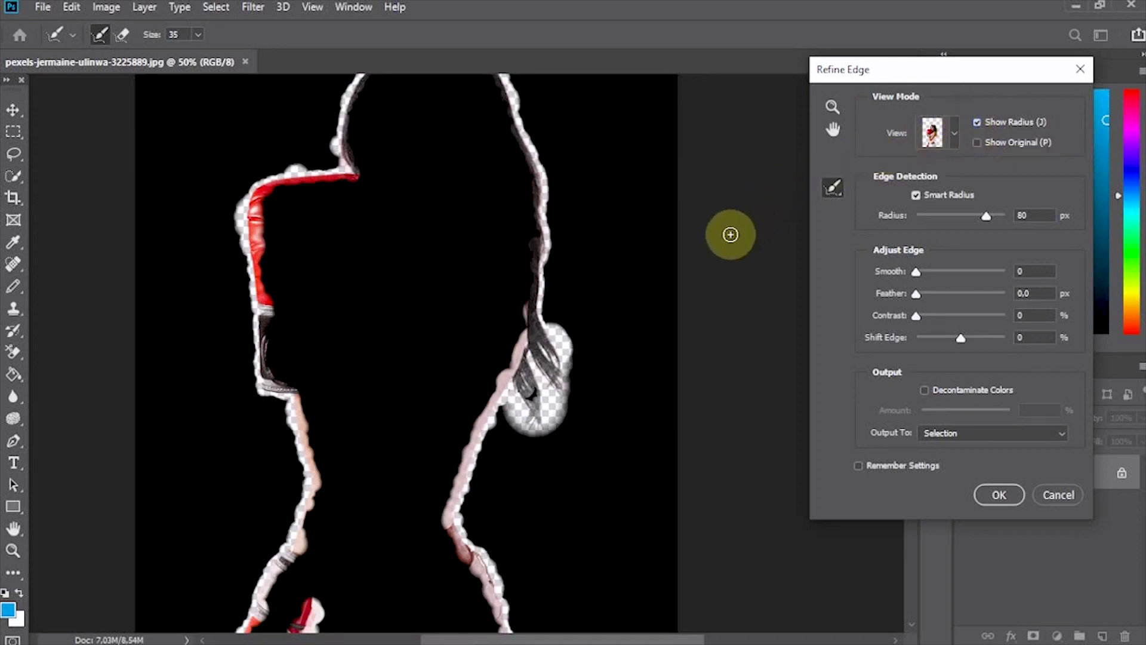
{"action": "scroll", "coordinate": [727, 235], "scroll_direction": "down", "scroll_amount": 3}
{"action": "key", "text": "ctrl+minus"}
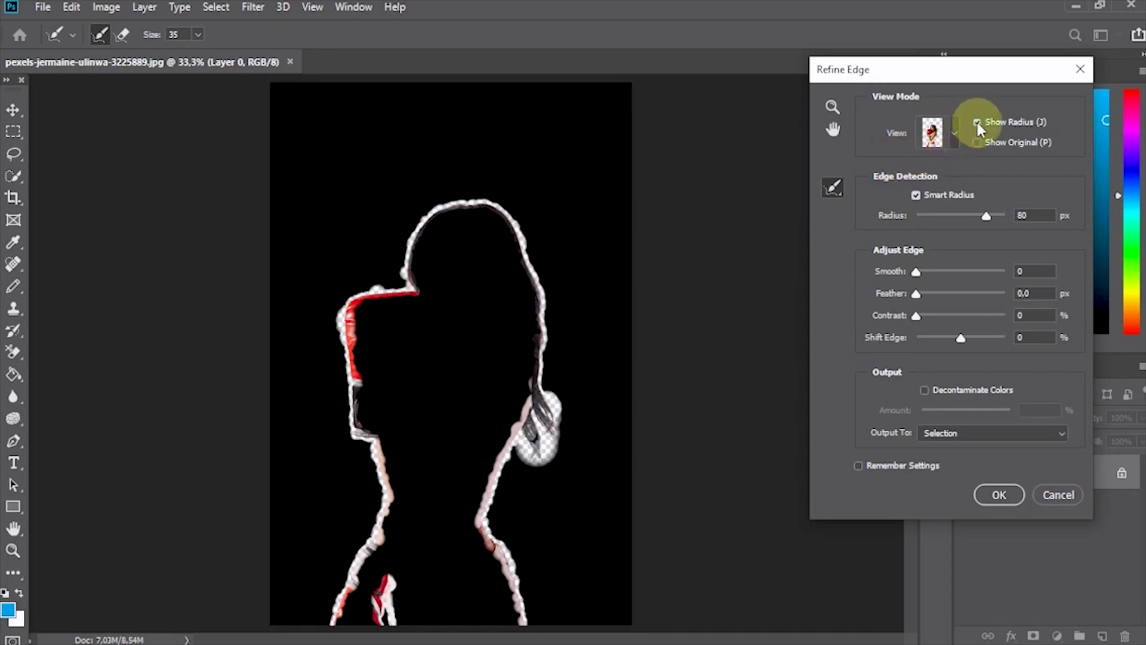
{"action": "left_click", "coordinate": [977, 123]}
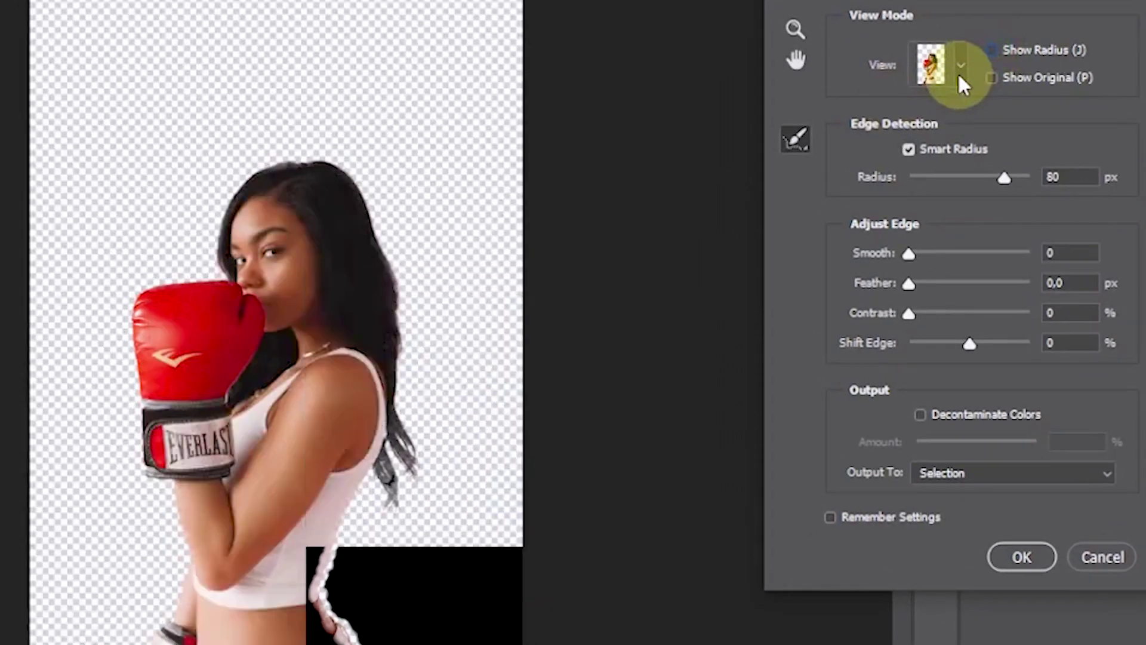
- Change the preview to On White and take up the Refine Radius brush for the hair edges
{"action": "left_click", "coordinate": [959, 67]}
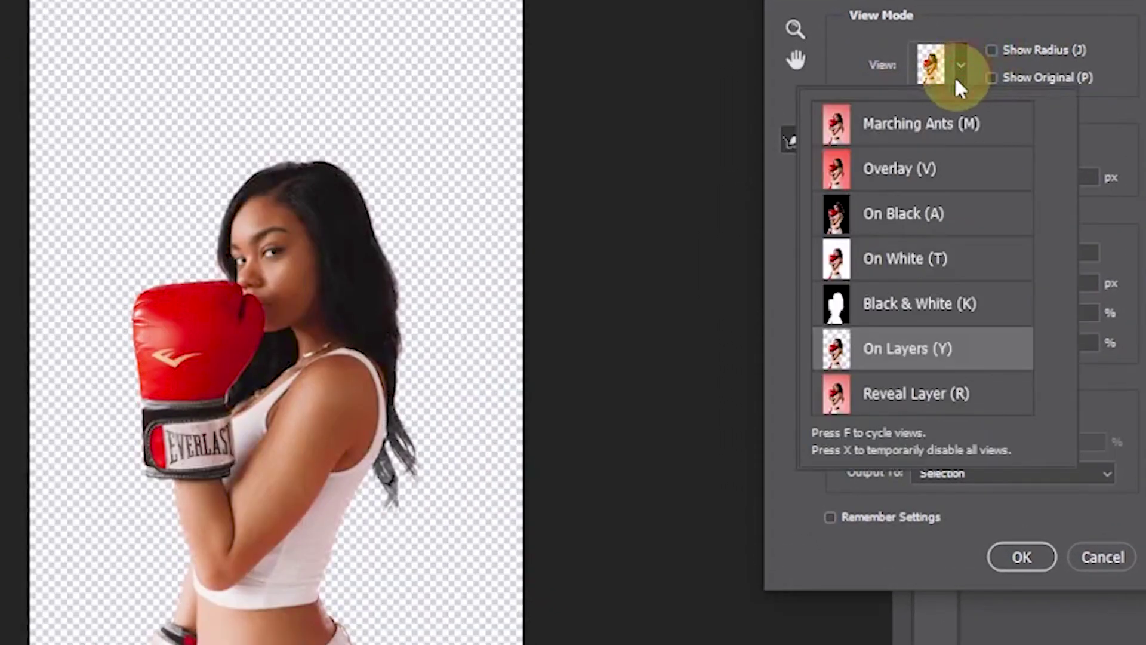
{"action": "left_click", "coordinate": [925, 262]}
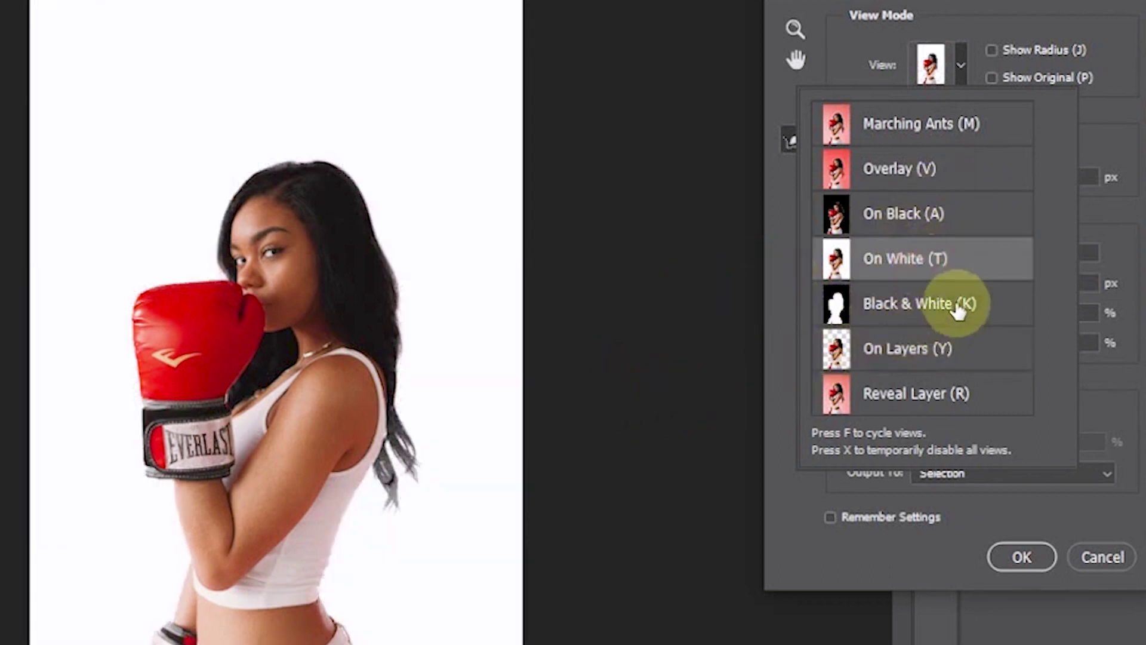
{"action": "left_click", "coordinate": [1128, 218]}
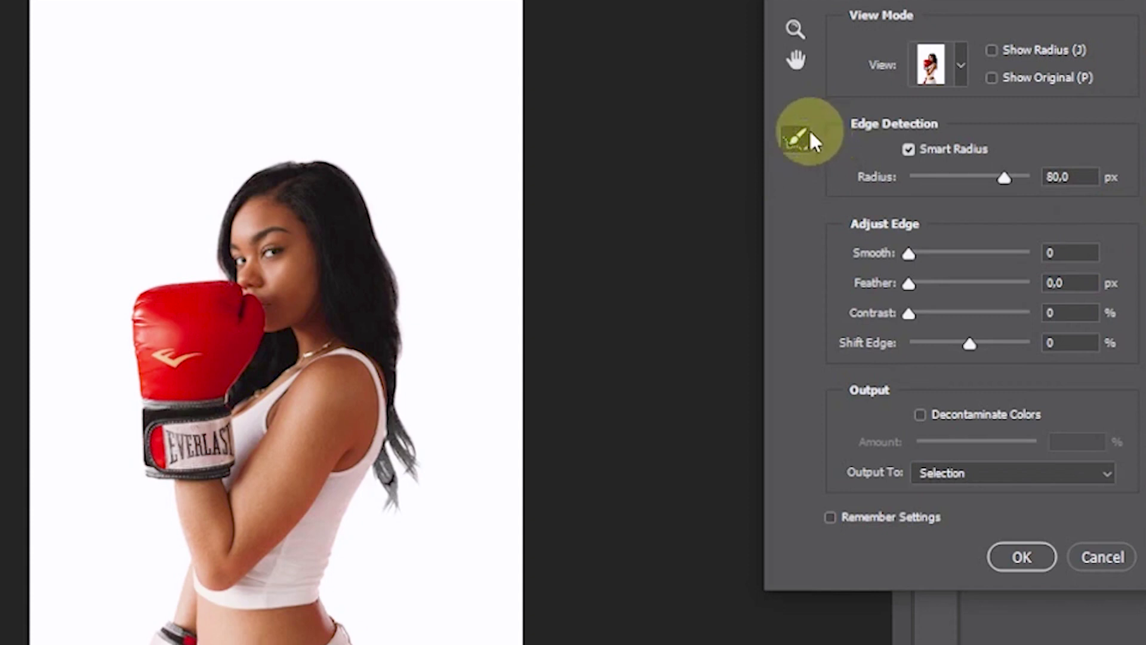
{"action": "left_click_drag", "start_coordinate": [802, 138], "coordinate": [876, 135]}
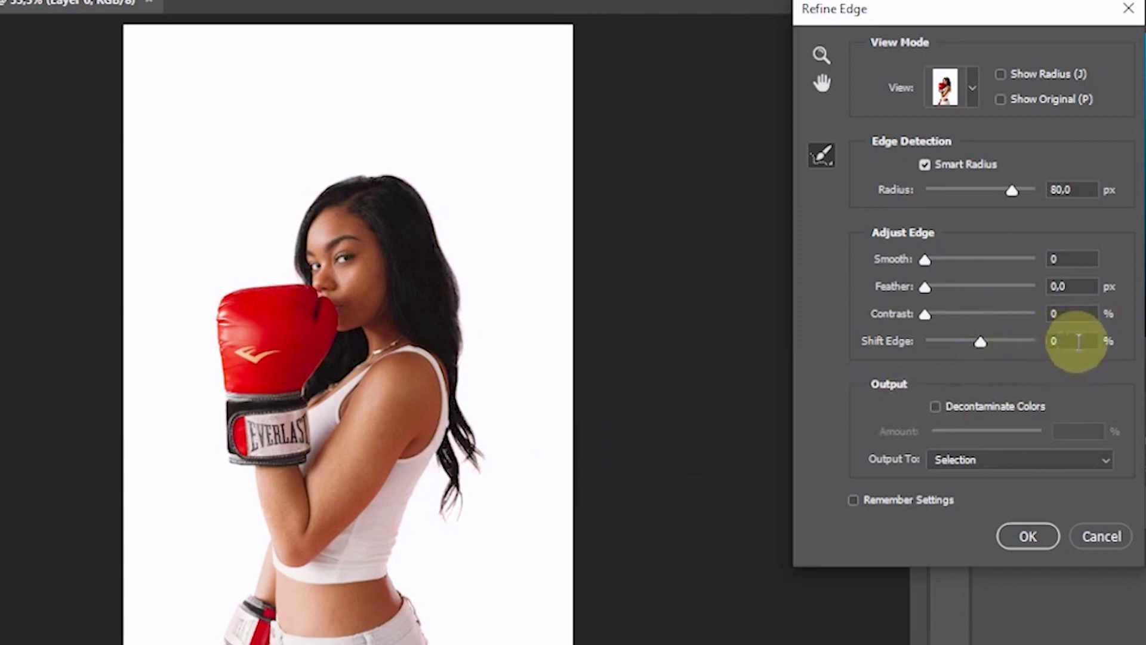
- Set Shift Edge to +20% for the refined selection
{"action": "left_click", "coordinate": [1083, 344]}
{"action": "type", "text": "20"}
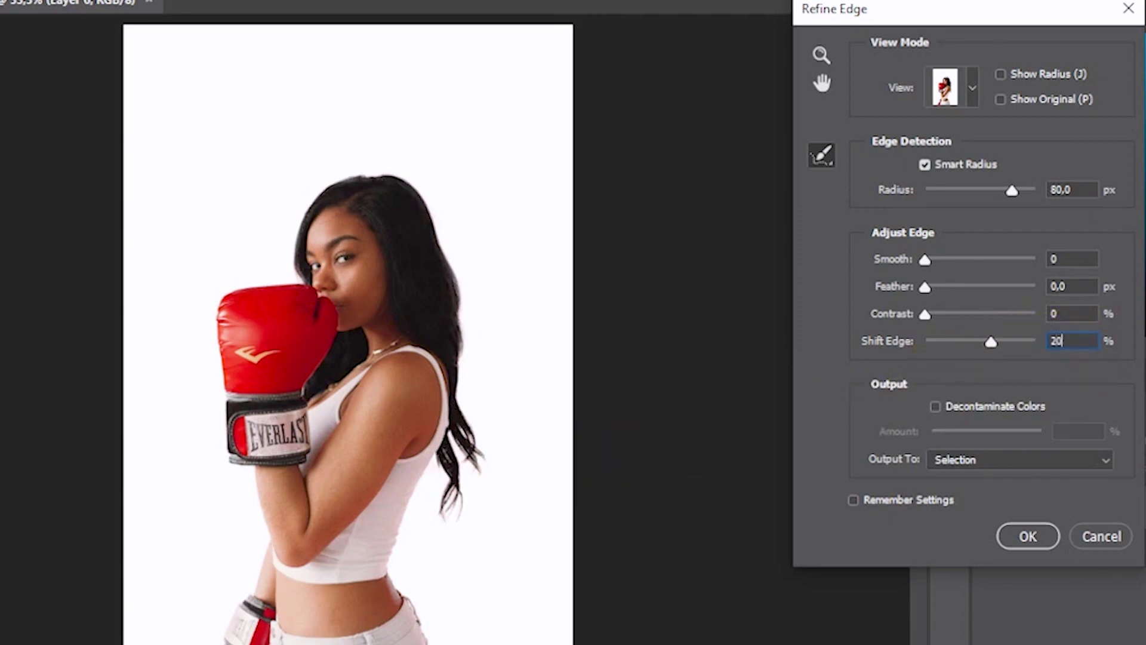
{"action": "key", "text": "Return"}
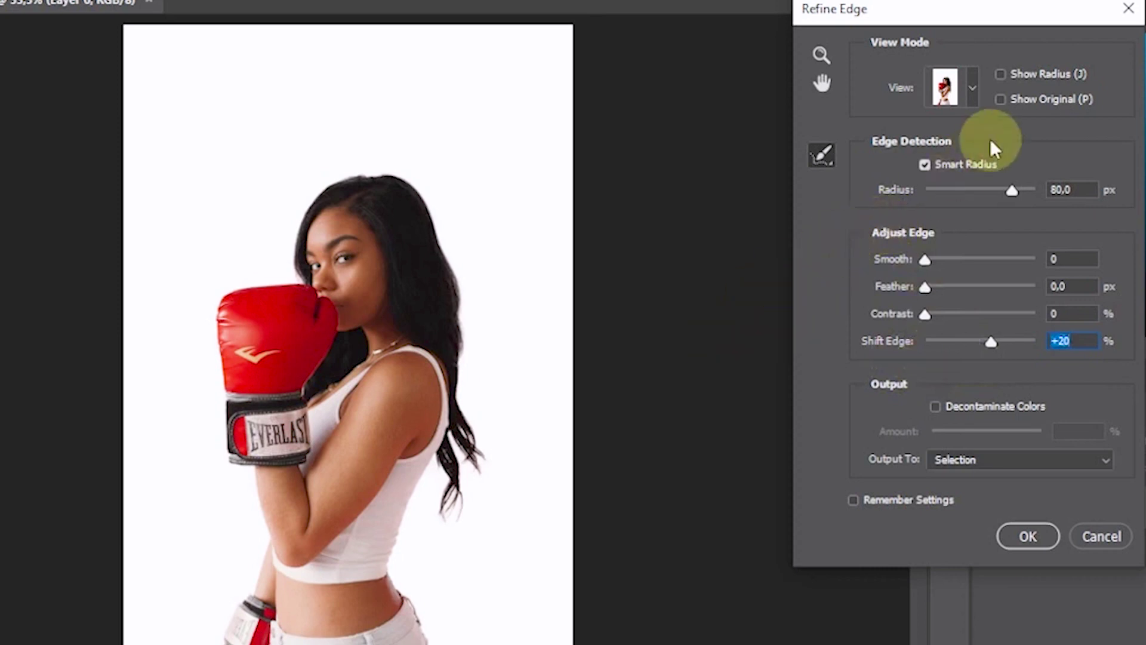
- Preview the cutout with the On Black view and enable Decontaminate Colors with an amount of 81%
{"action": "left_click", "coordinate": [973, 95]}
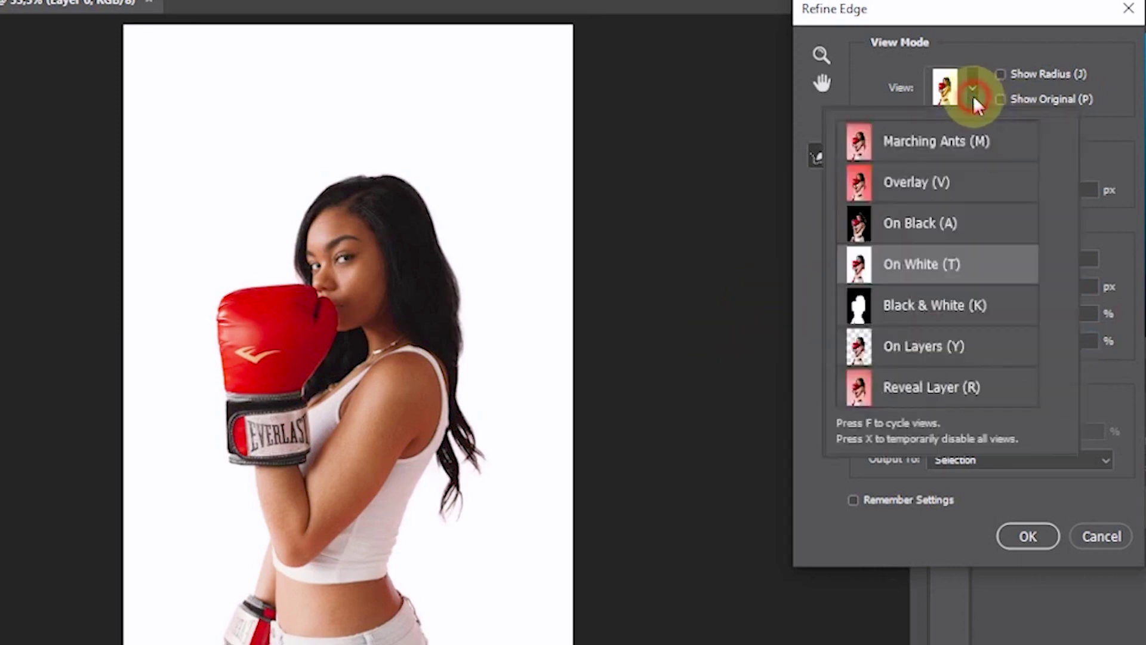
{"action": "left_click", "coordinate": [930, 232]}
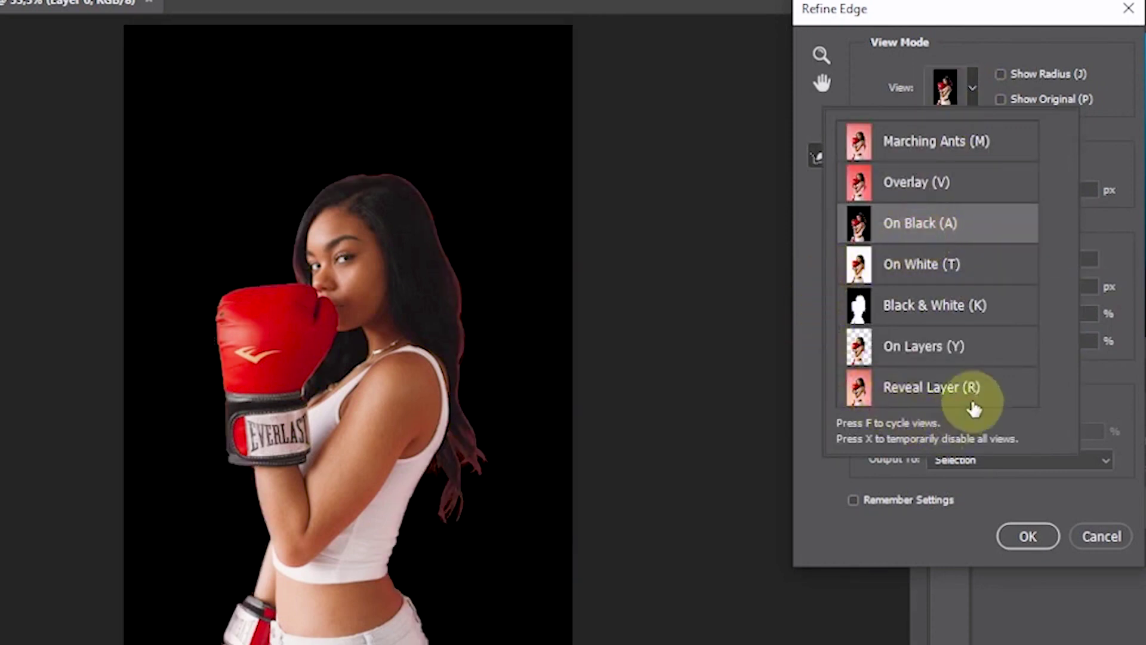
{"action": "left_click", "coordinate": [1108, 375]}
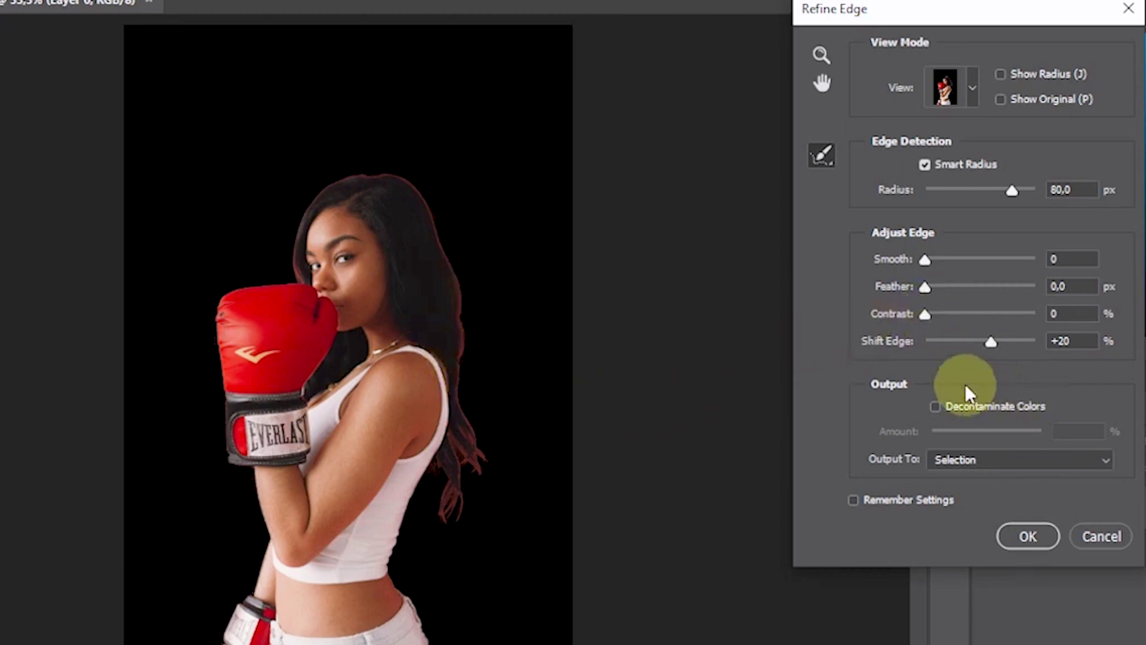
{"action": "left_click", "coordinate": [934, 406]}
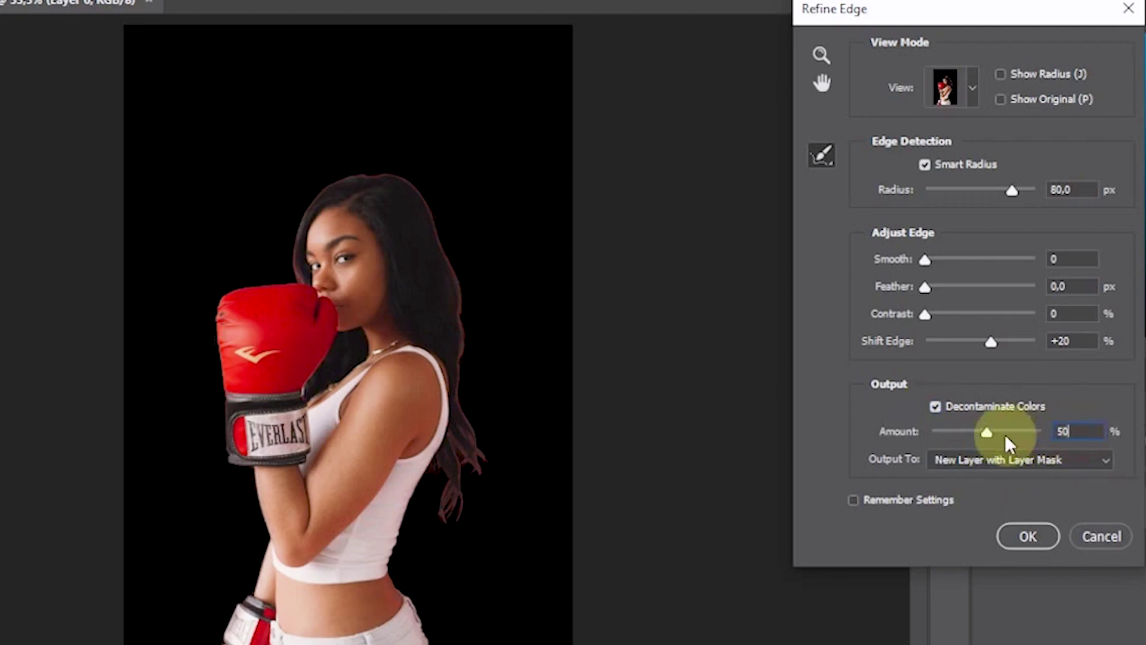
{"action": "left_click_drag", "start_coordinate": [990, 434], "coordinate": [1022, 433]}
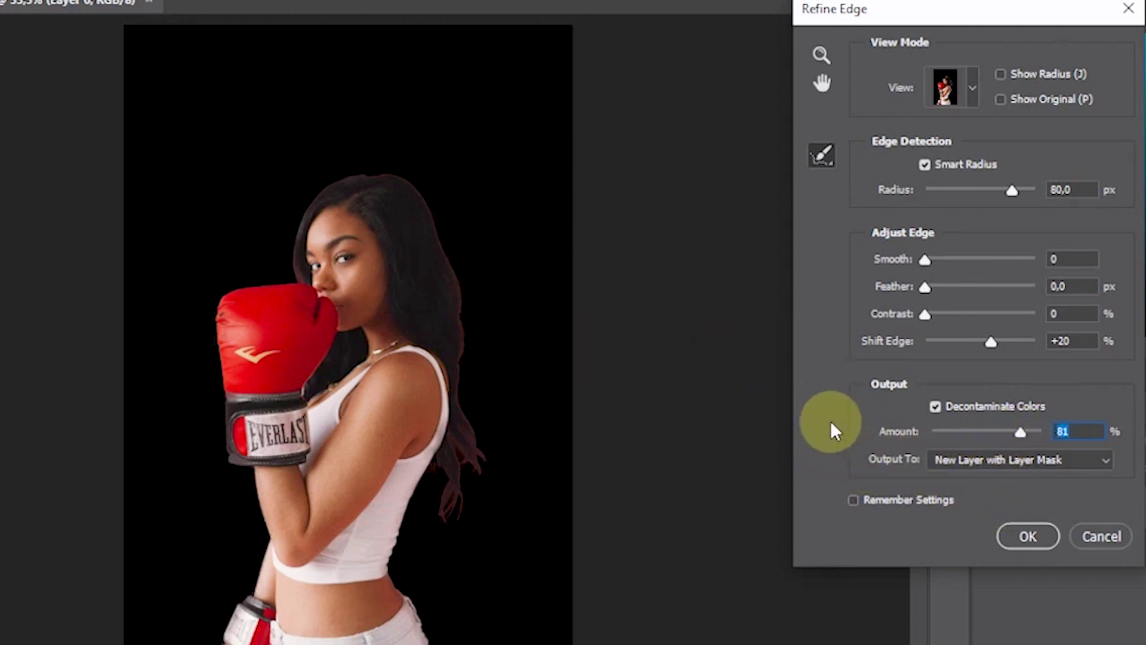
- Output the refined selection to a new layer with layer mask and apply the Refine Edge settings
{"action": "left_click", "coordinate": [949, 460]}
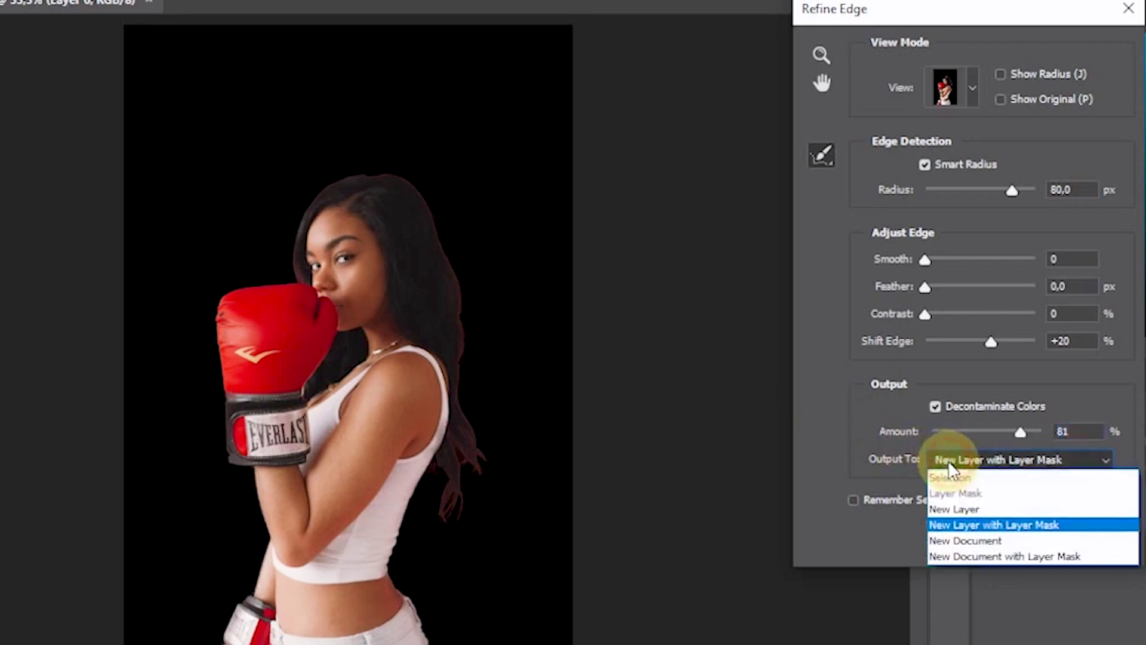
{"action": "left_click", "coordinate": [995, 526]}
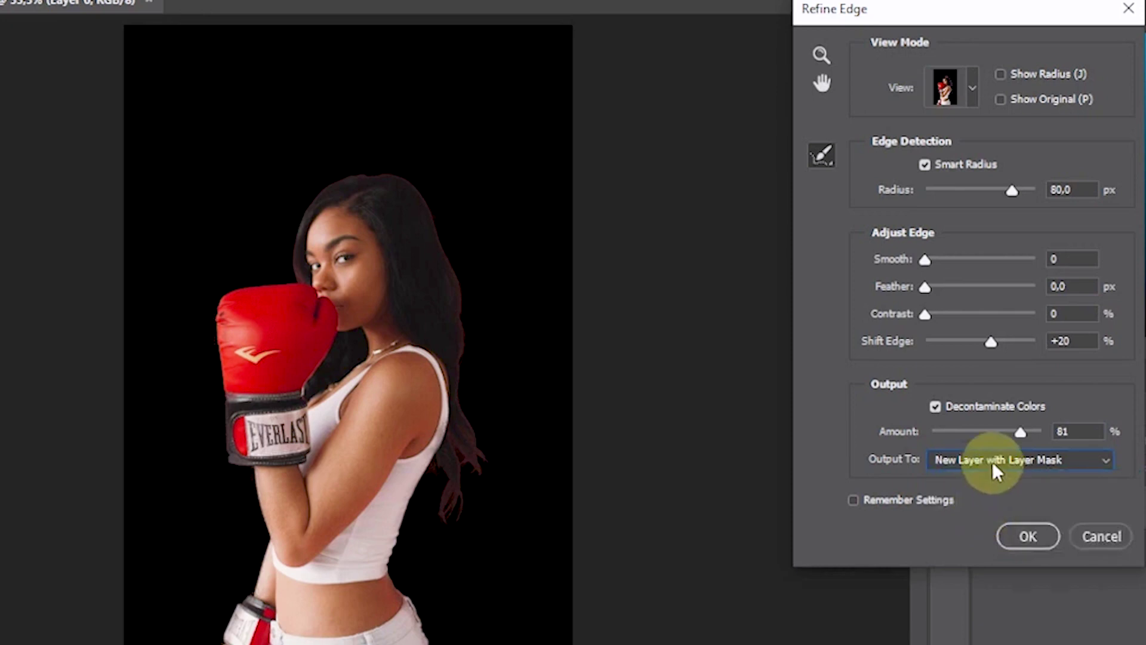
{"action": "left_click", "coordinate": [1038, 534]}
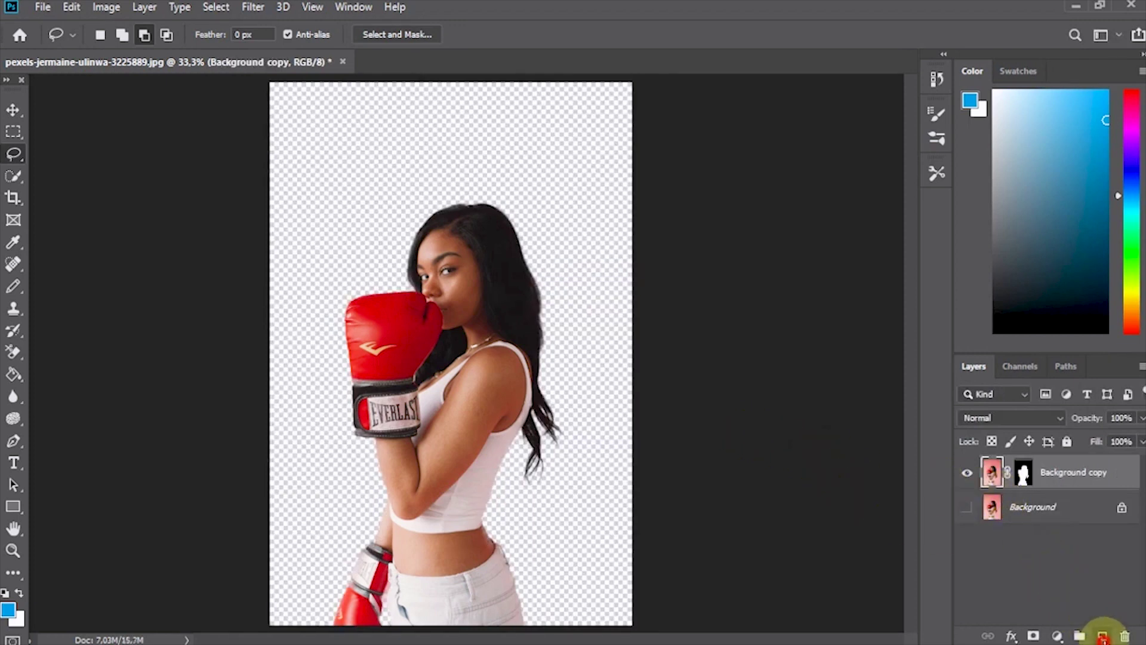
- Add a new layer beneath the masked Background copy layer and fill it with the blue foreground color using the Paint Bucket
{"action": "left_click", "coordinate": [1103, 636]}
{"action": "left_click_drag", "start_coordinate": [1024, 468], "coordinate": [1022, 508]}
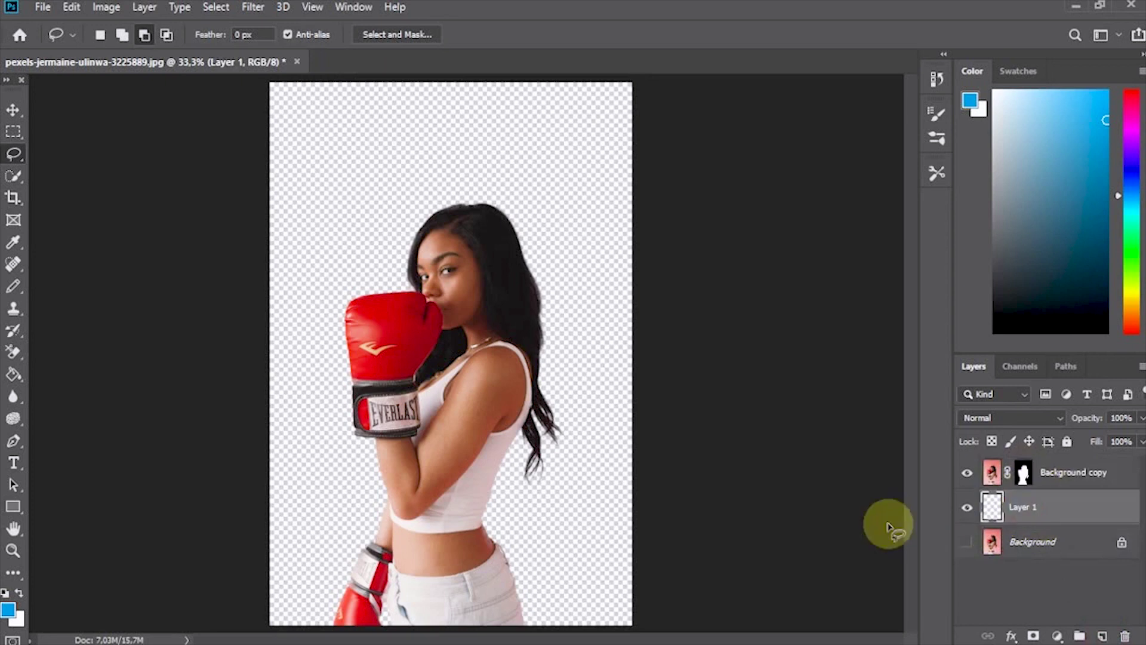
{"action": "left_click", "coordinate": [11, 376]}
{"action": "left_click", "coordinate": [298, 326]}
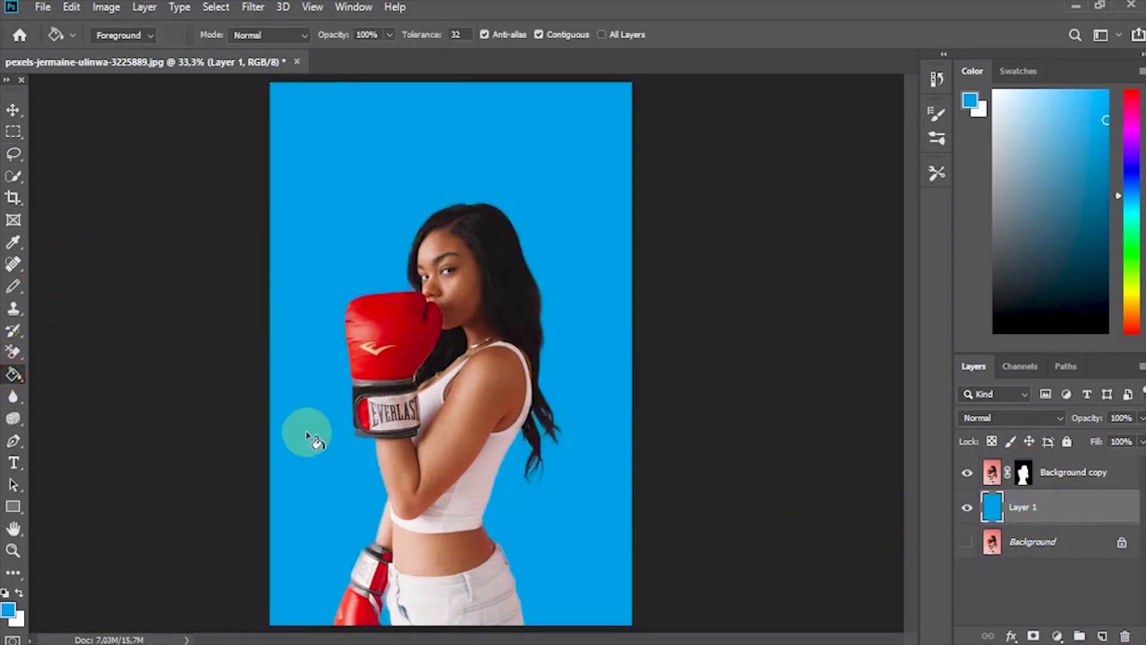
- Set the foreground color to the yellow-green #bddf03
{"action": "left_click", "coordinate": [8, 611]}
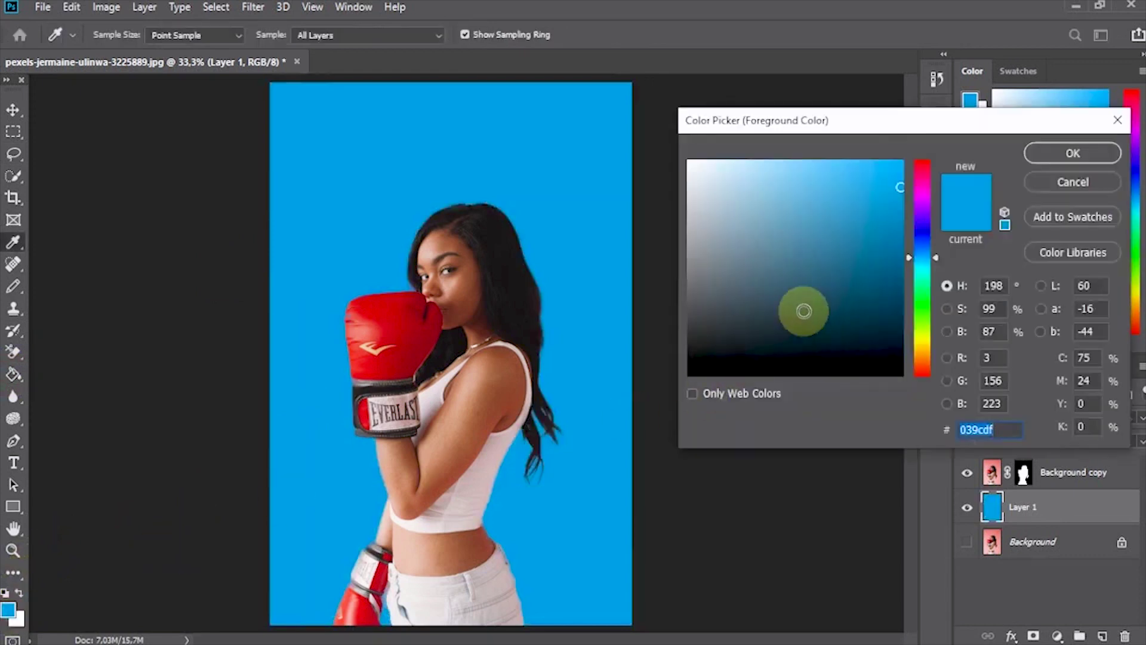
{"action": "left_click_drag", "start_coordinate": [919, 297], "coordinate": [940, 334]}
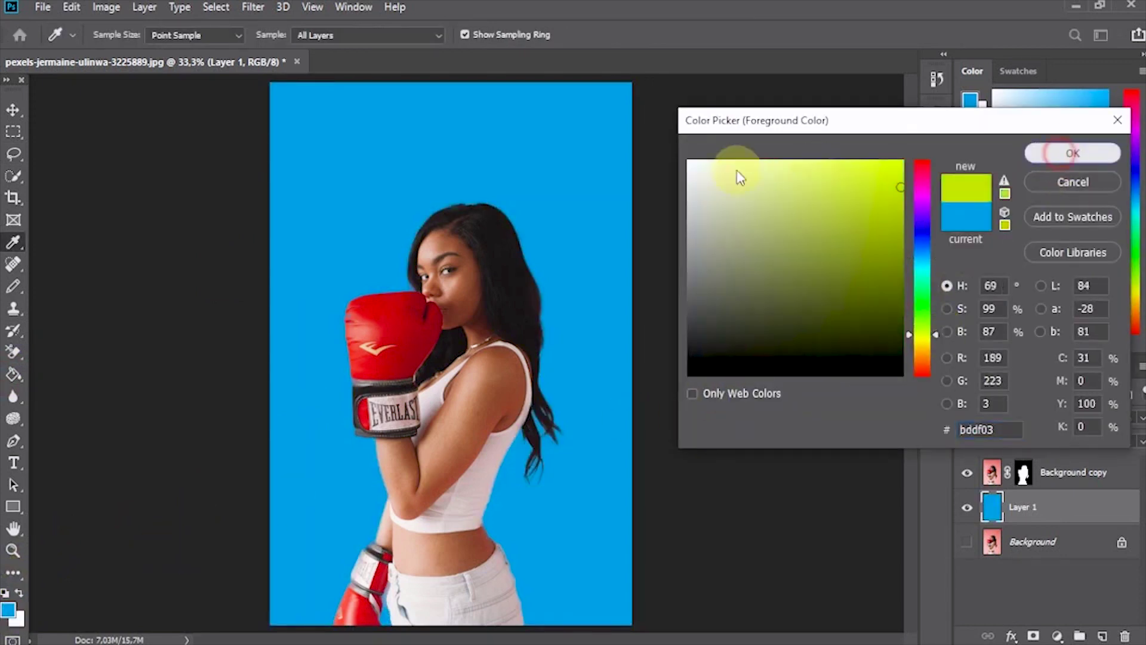